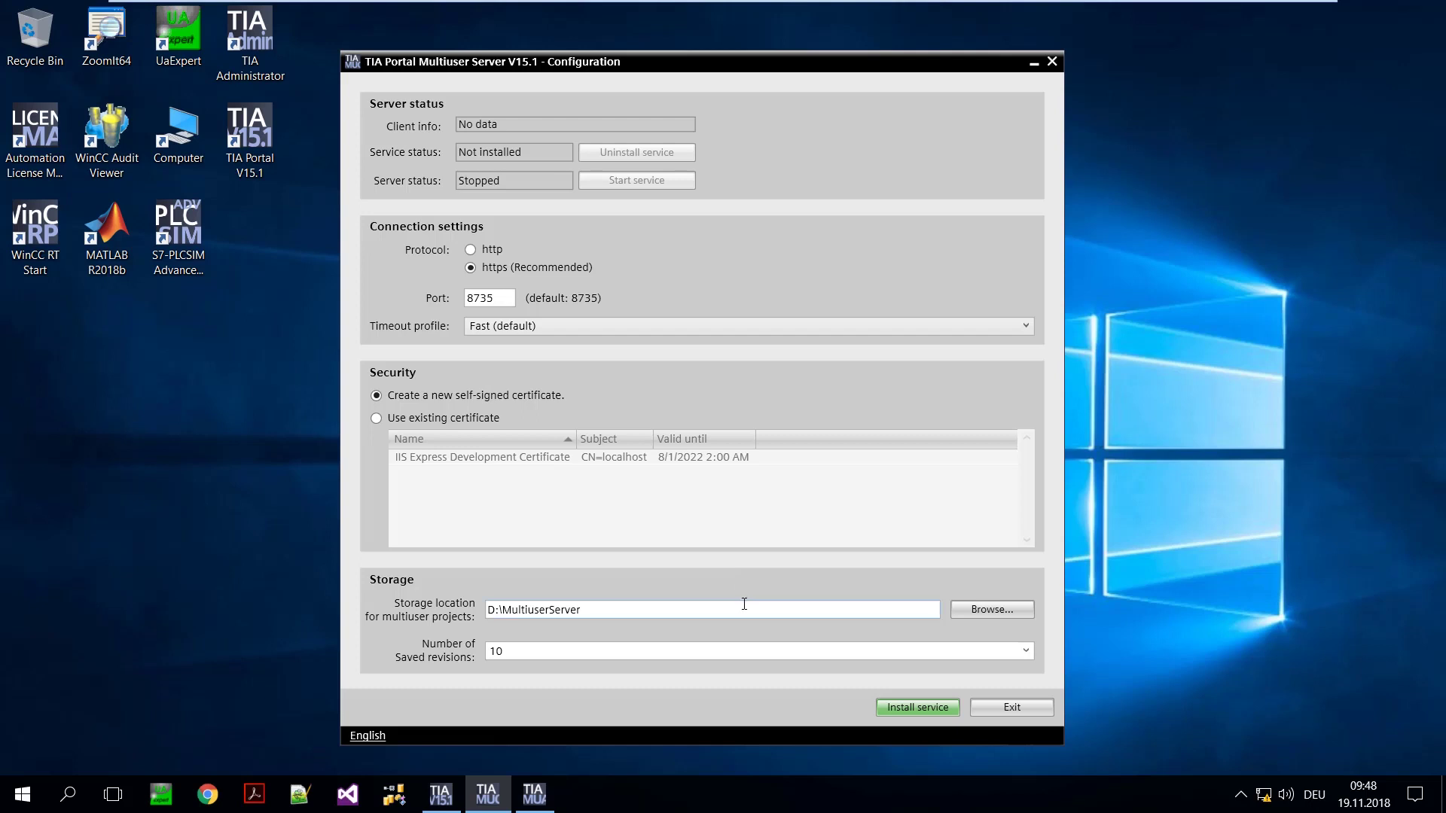
Step: Install the multiuser server service and start it, serving https on port 8735
click(904, 707)
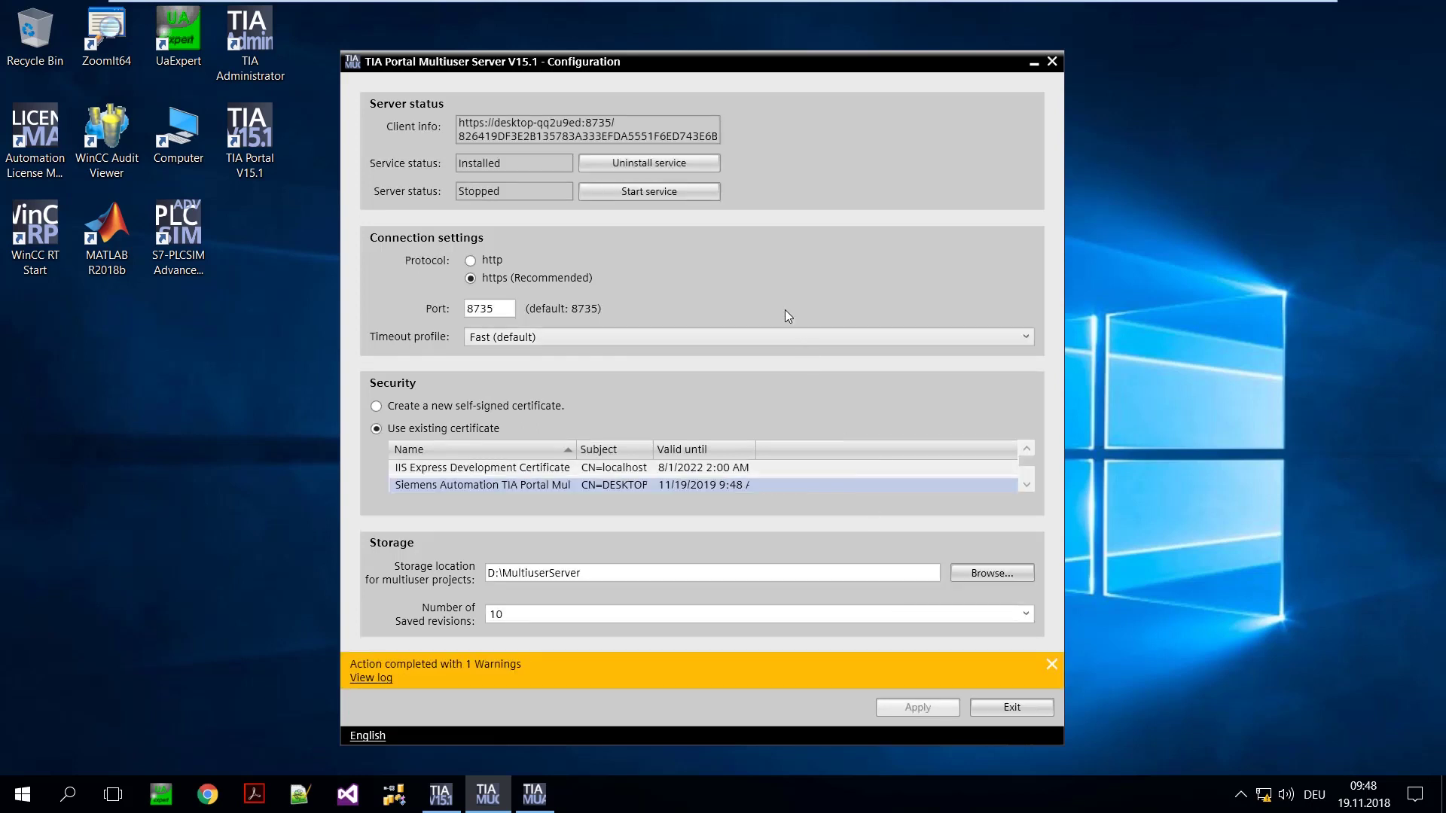
click(662, 193)
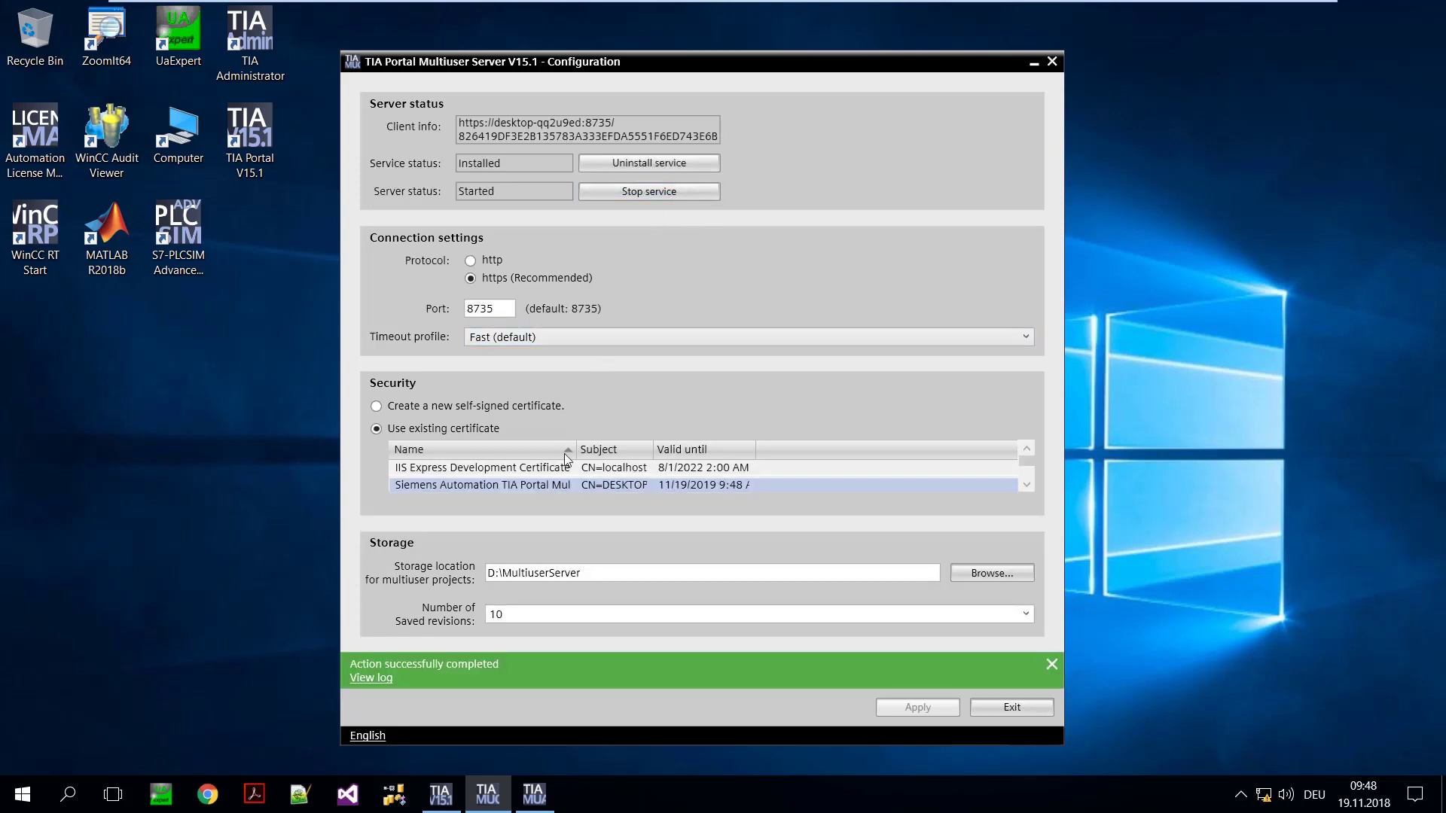
Step: Open the multiuser server projects manager and its server connection settings
click(443, 794)
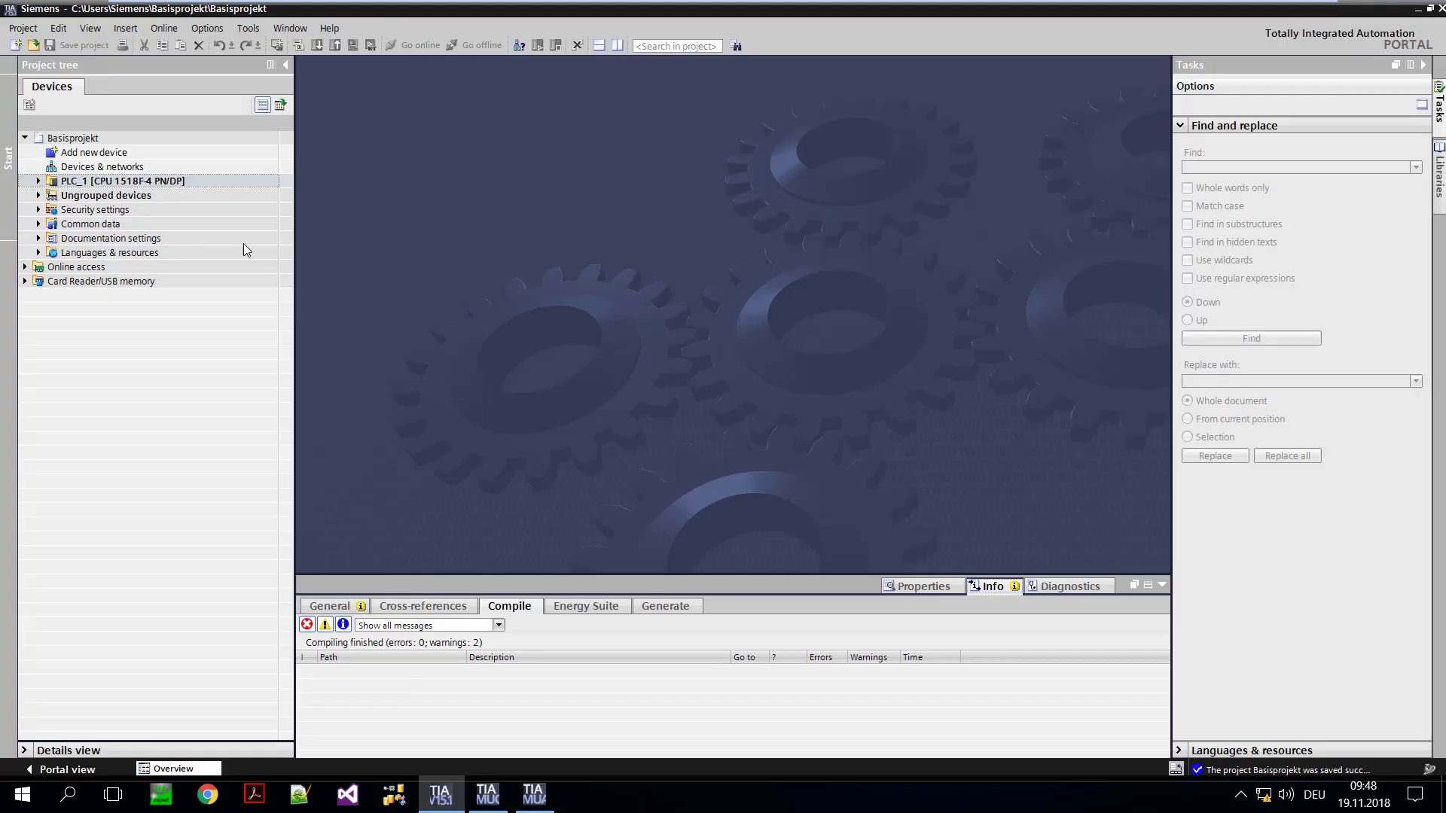
click(22, 27)
click(23, 28)
click(22, 28)
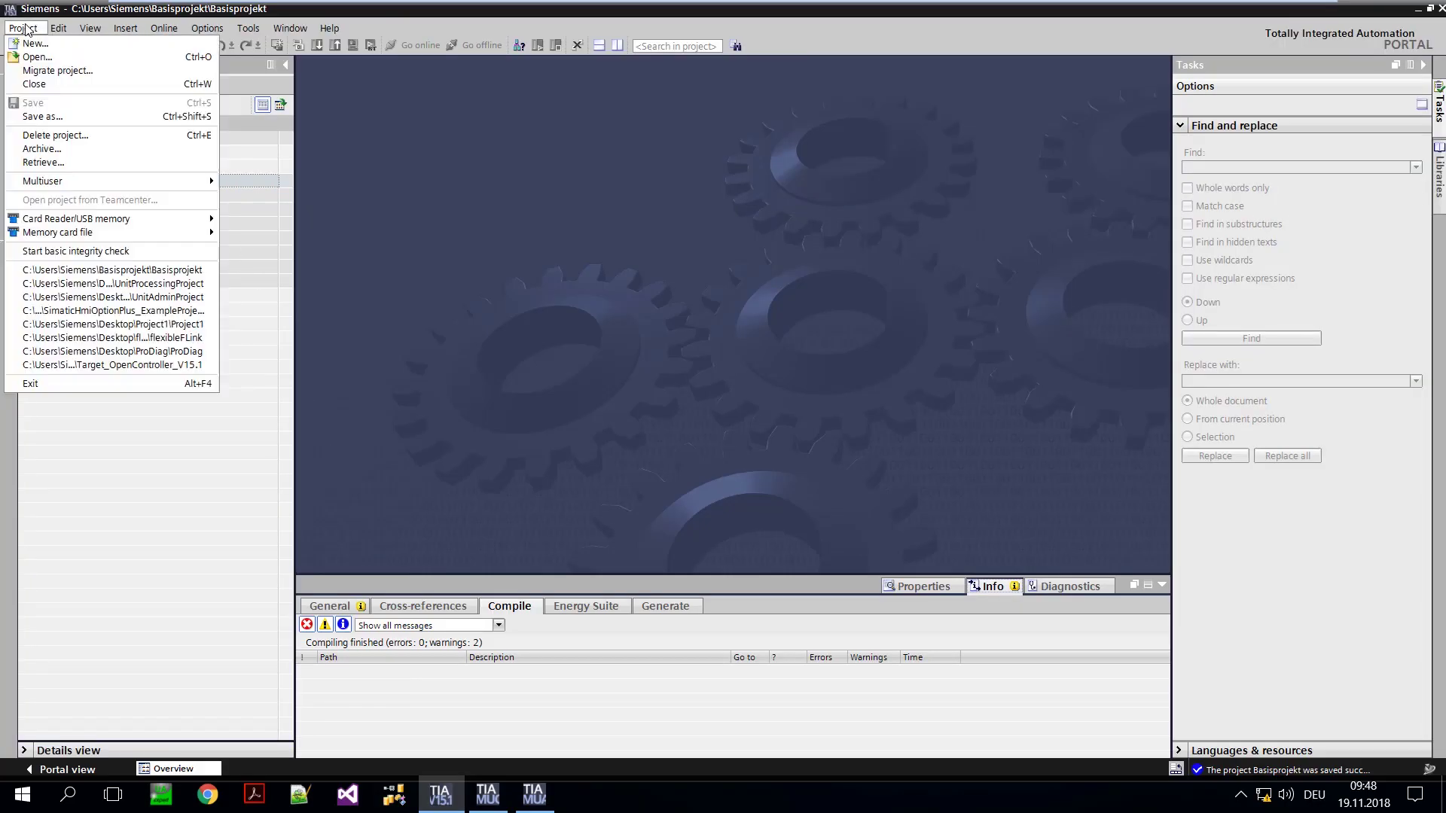
mouse_move(95, 182)
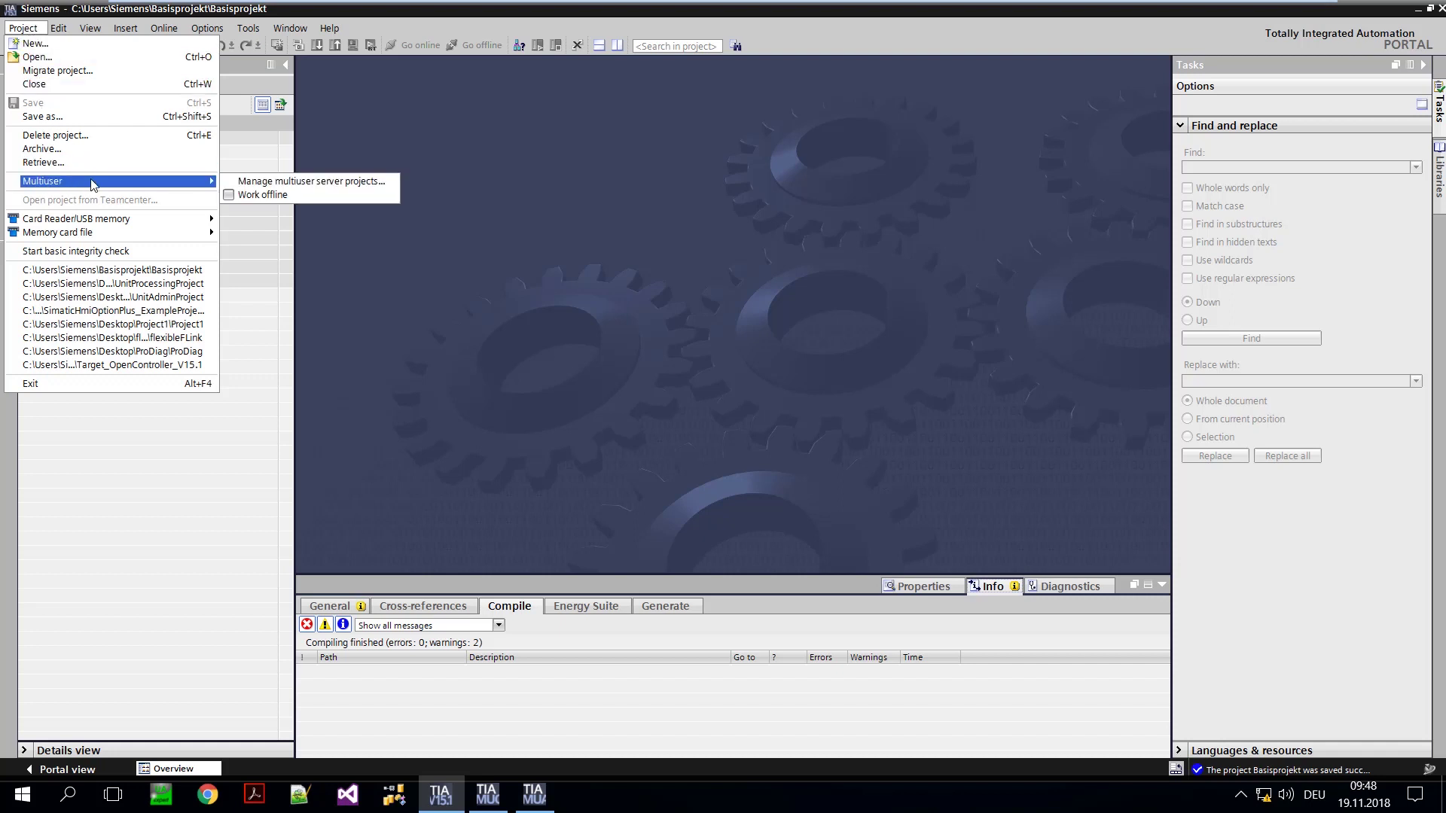
click(257, 185)
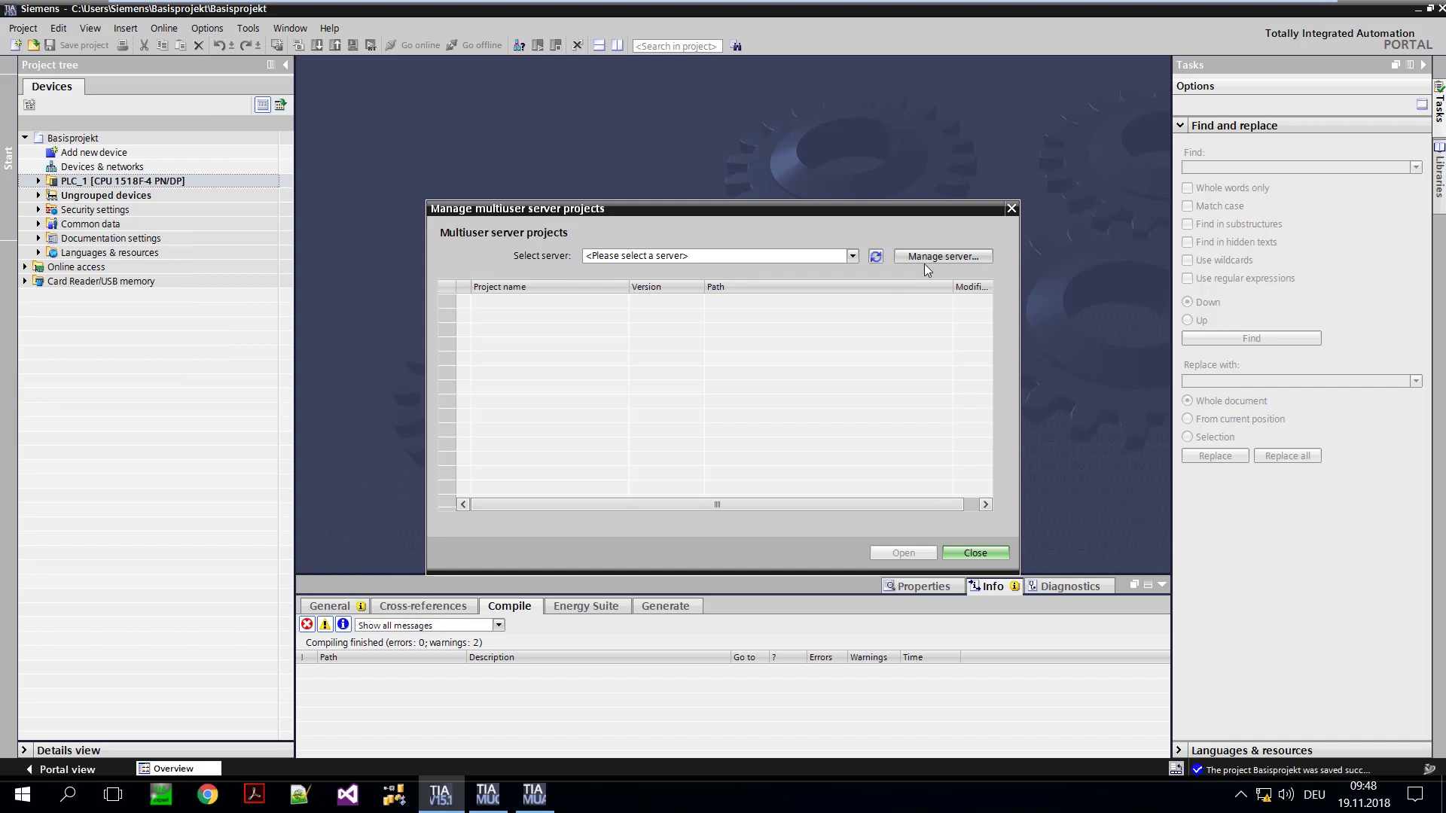
click(933, 257)
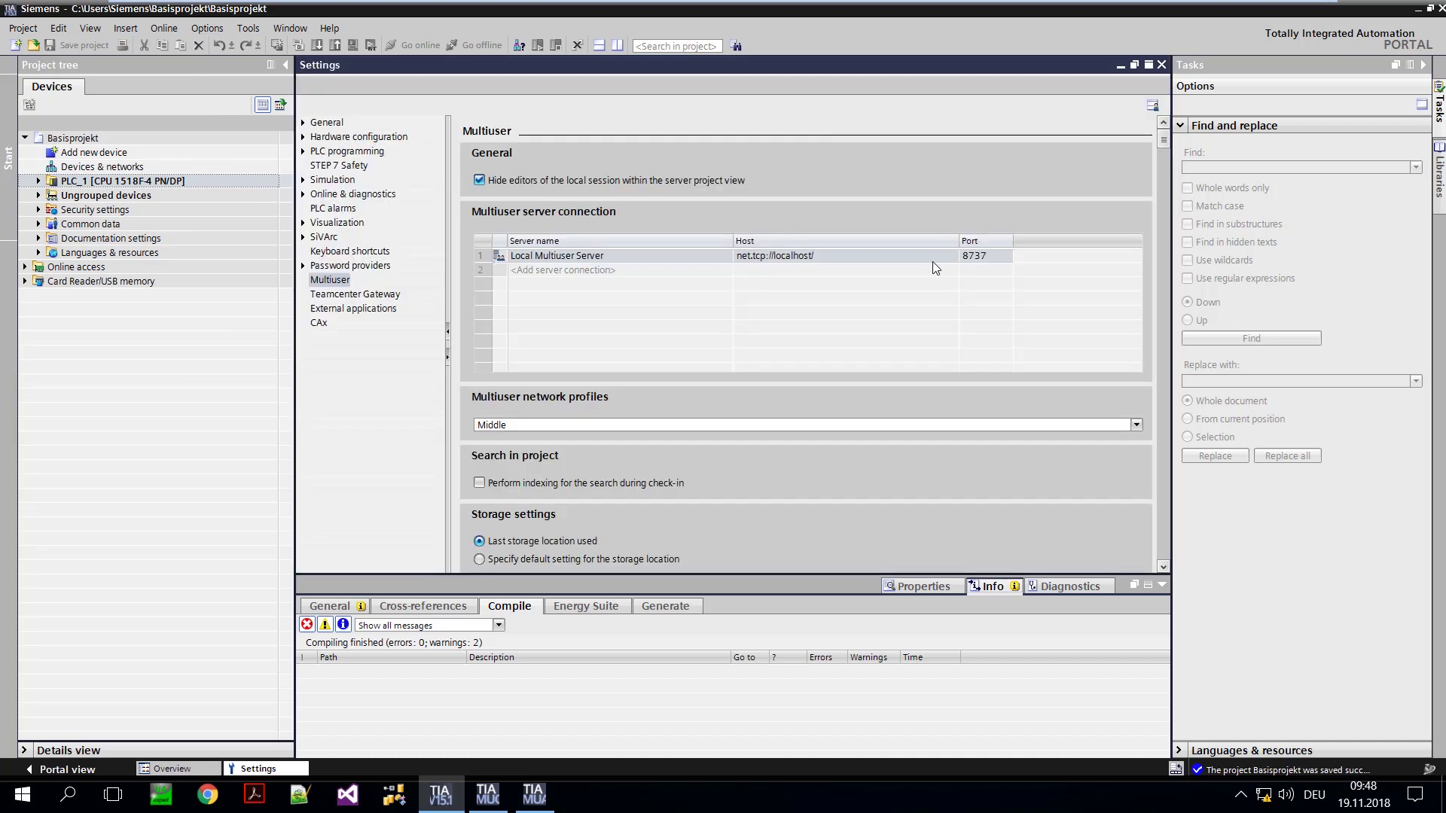
Step: Add a server connection to localhost using https on port 8735
click(573, 273)
double_click(572, 272)
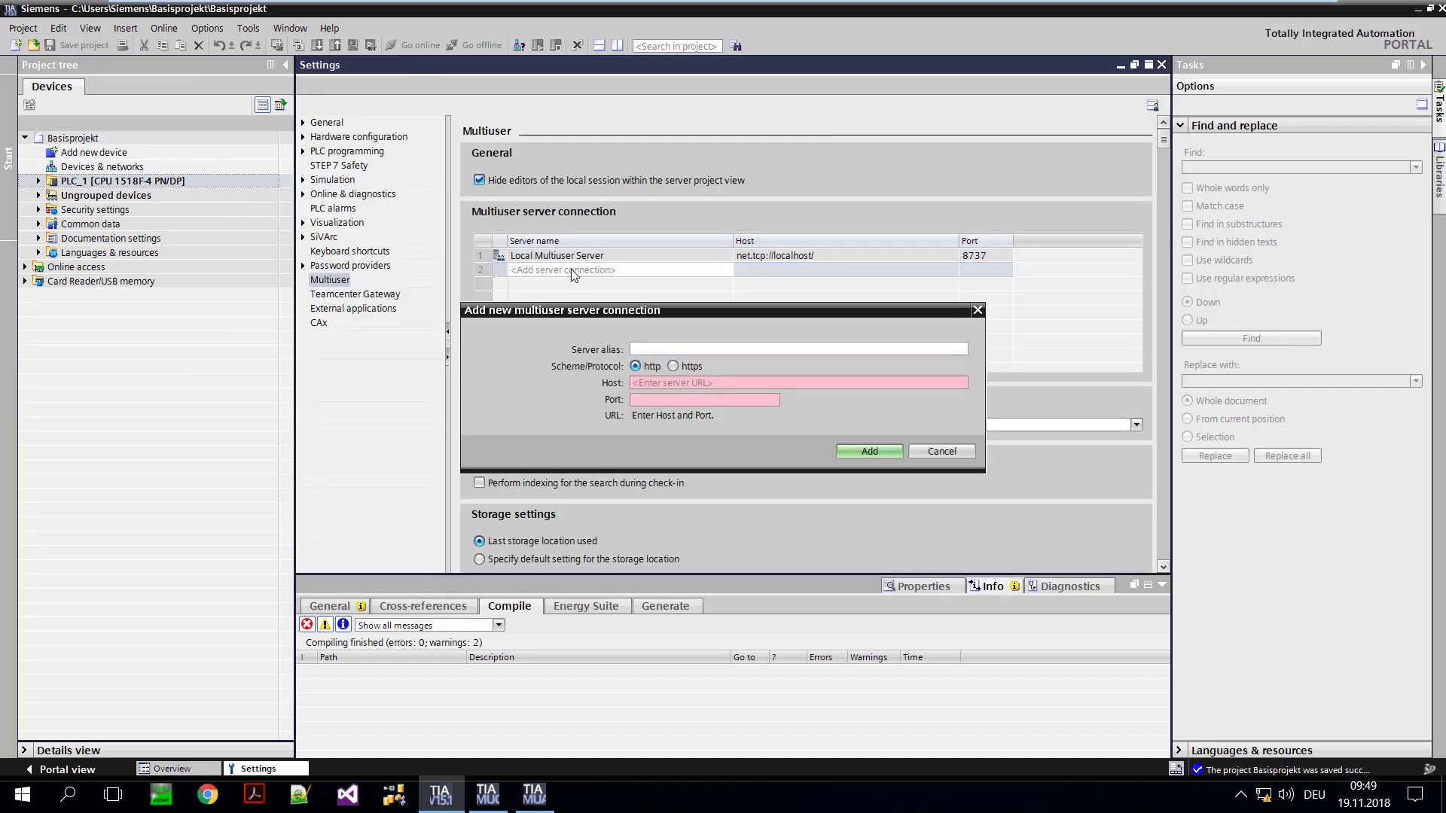
text(localhost)
click(671, 369)
click(660, 383)
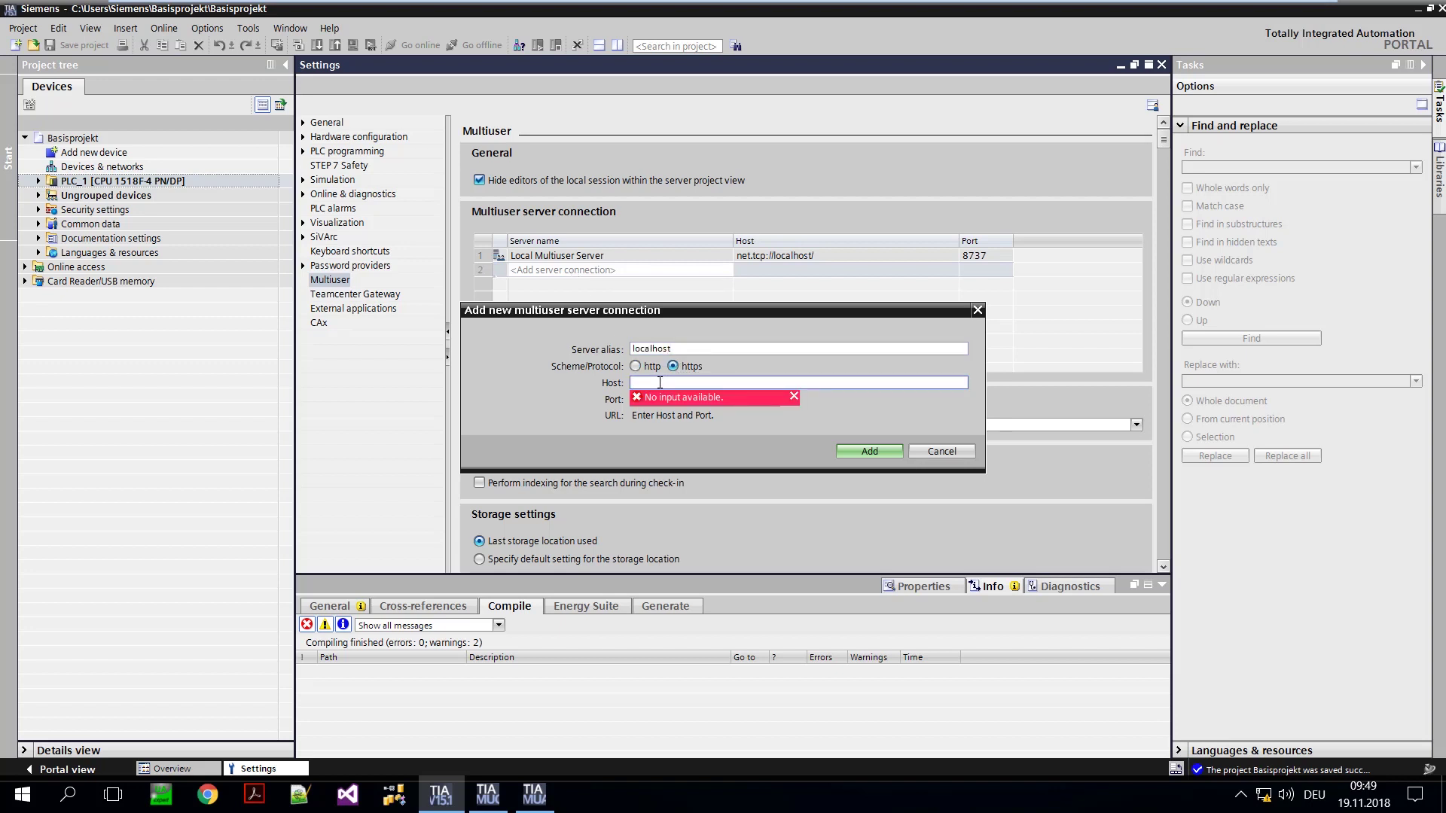
text(localhost)
click(680, 397)
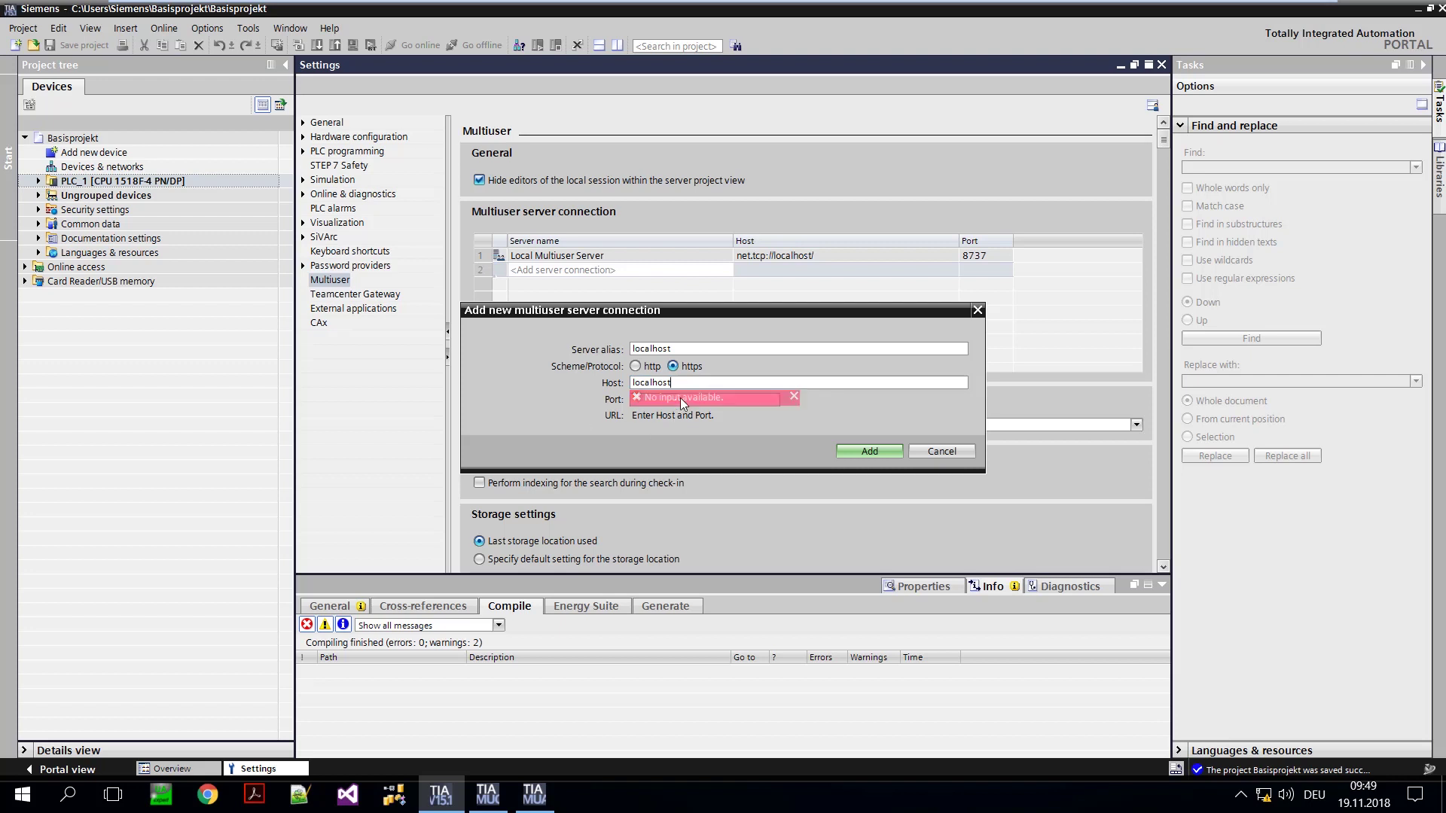
text(8735)
click(841, 450)
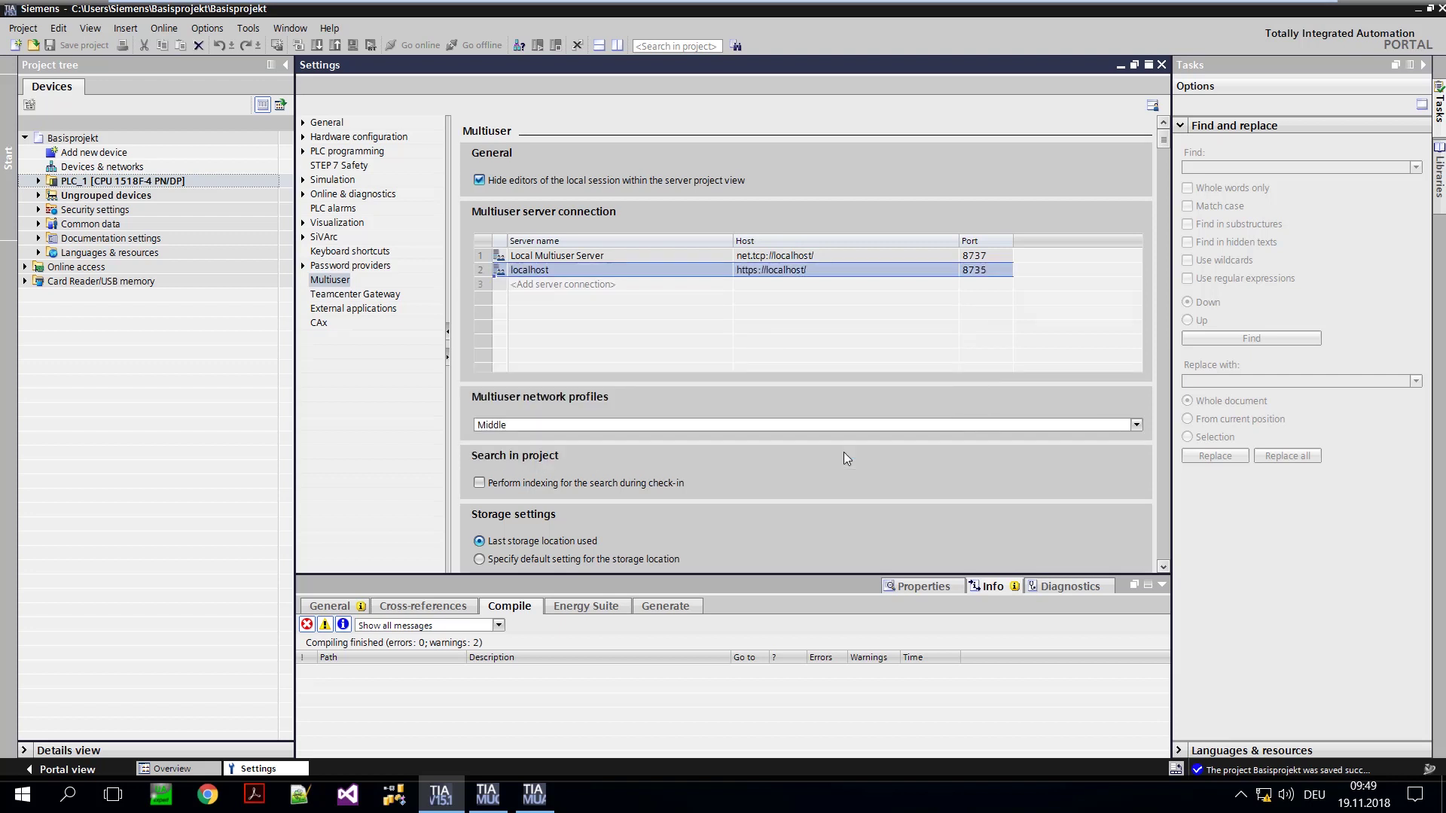
Step: Reopen the Manage multiuser server projects dialog
click(22, 28)
mouse_move(165, 181)
click(286, 183)
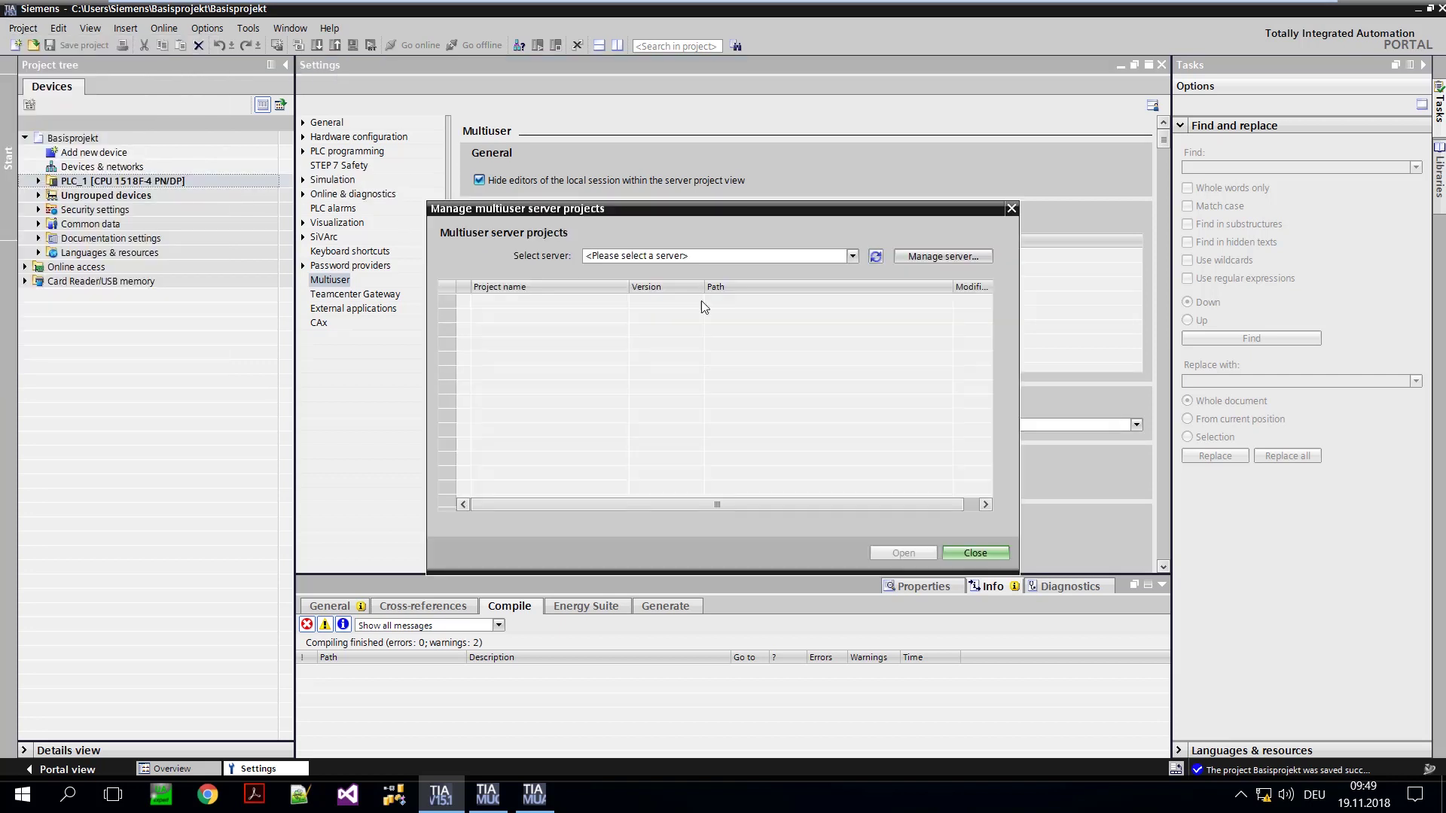
Step: Select the localhost server and accept its certificate
click(853, 256)
click(609, 292)
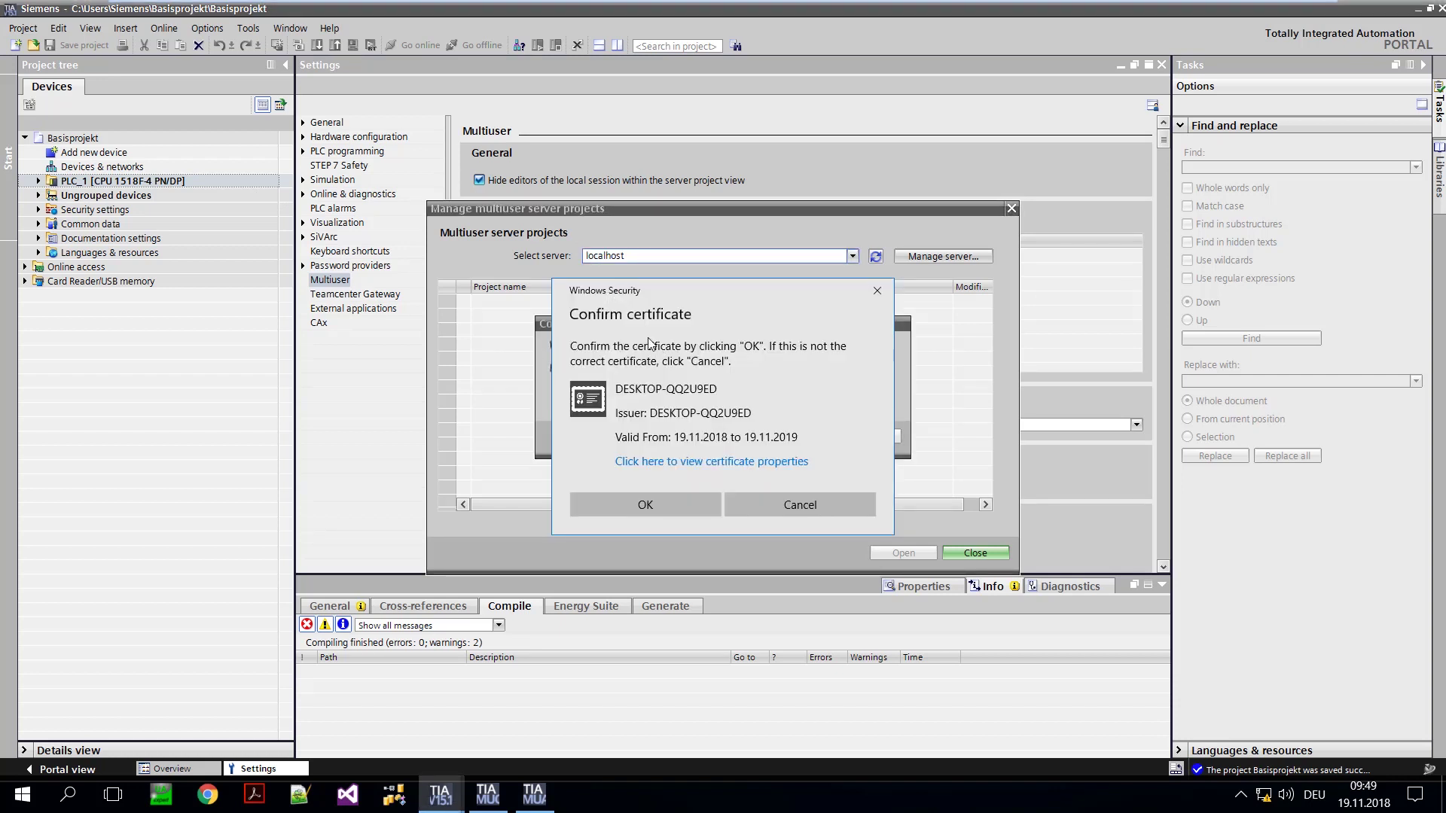
click(643, 510)
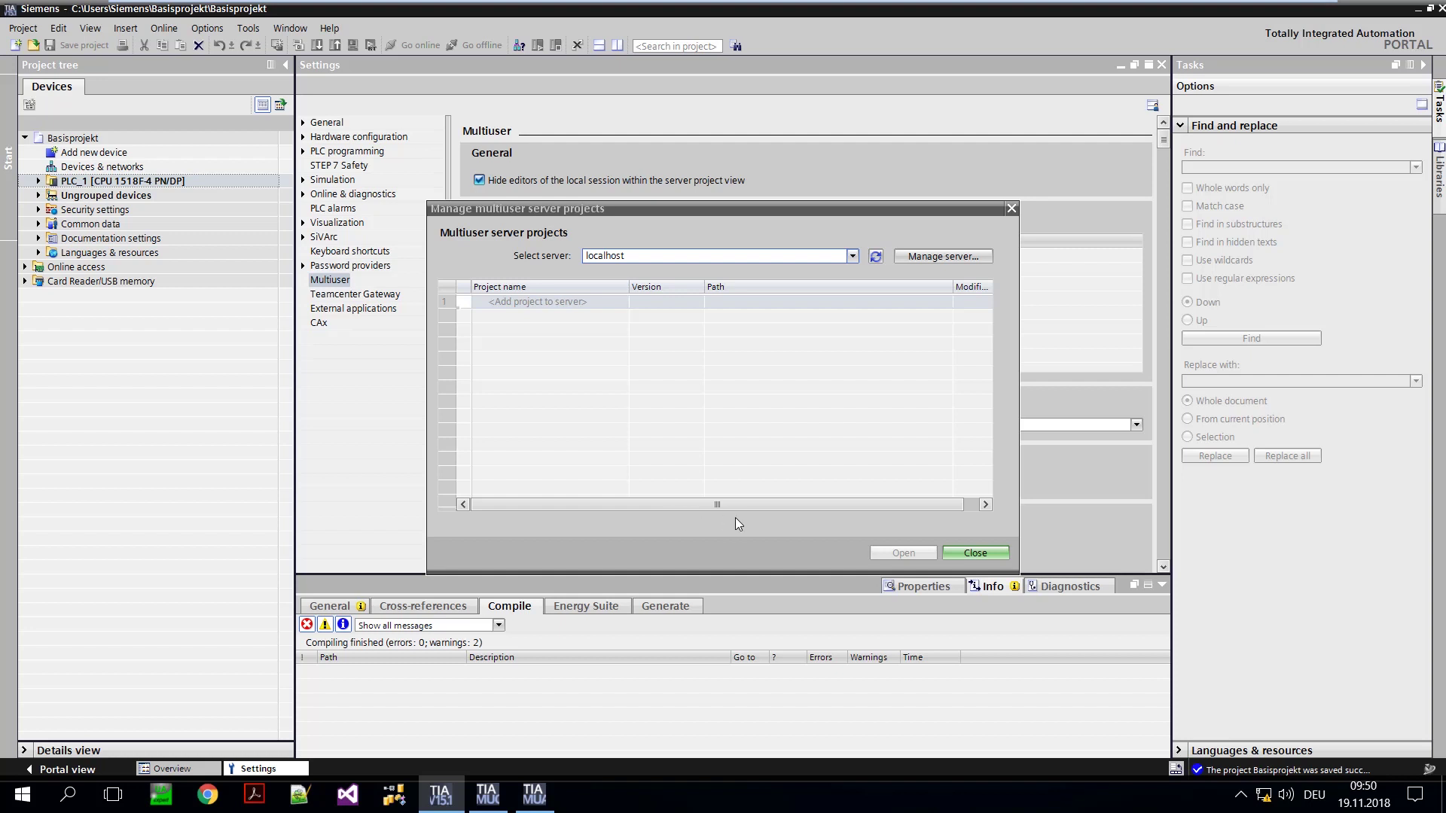
Step: Upload Basisprojekt to the localhost server, then create and open local session Basisprojekt_LS_1
double_click(598, 302)
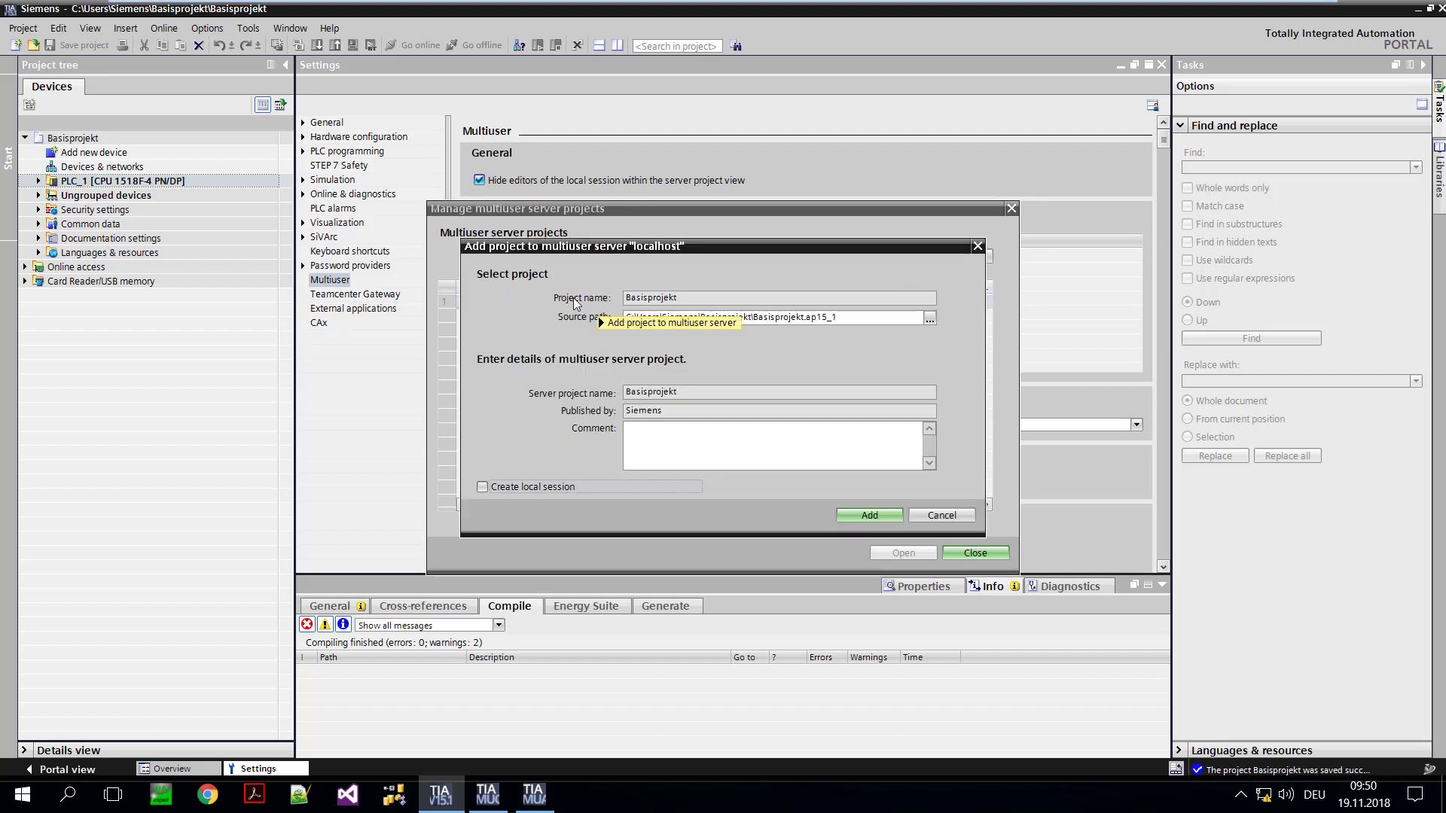
click(482, 488)
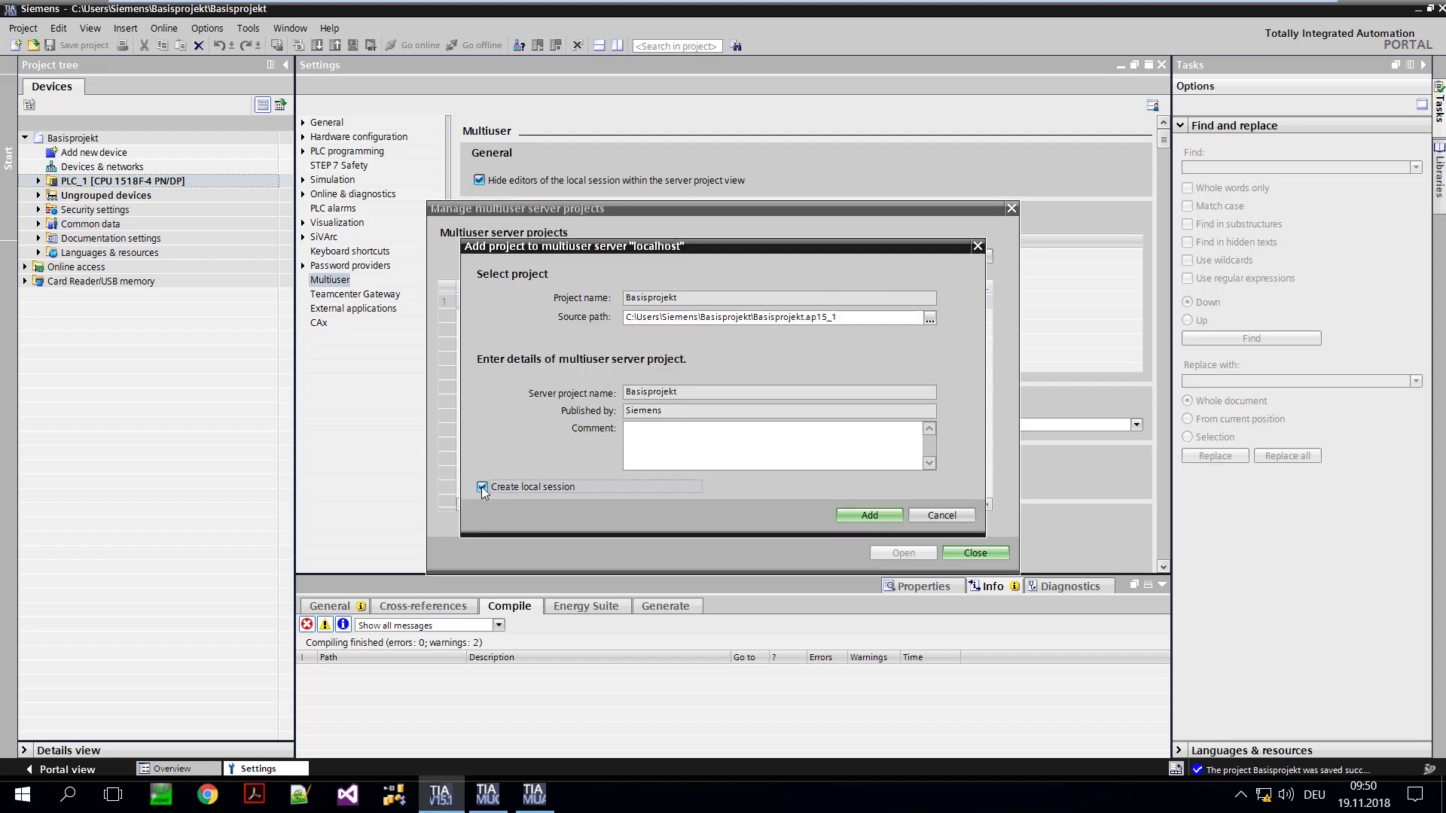
click(851, 516)
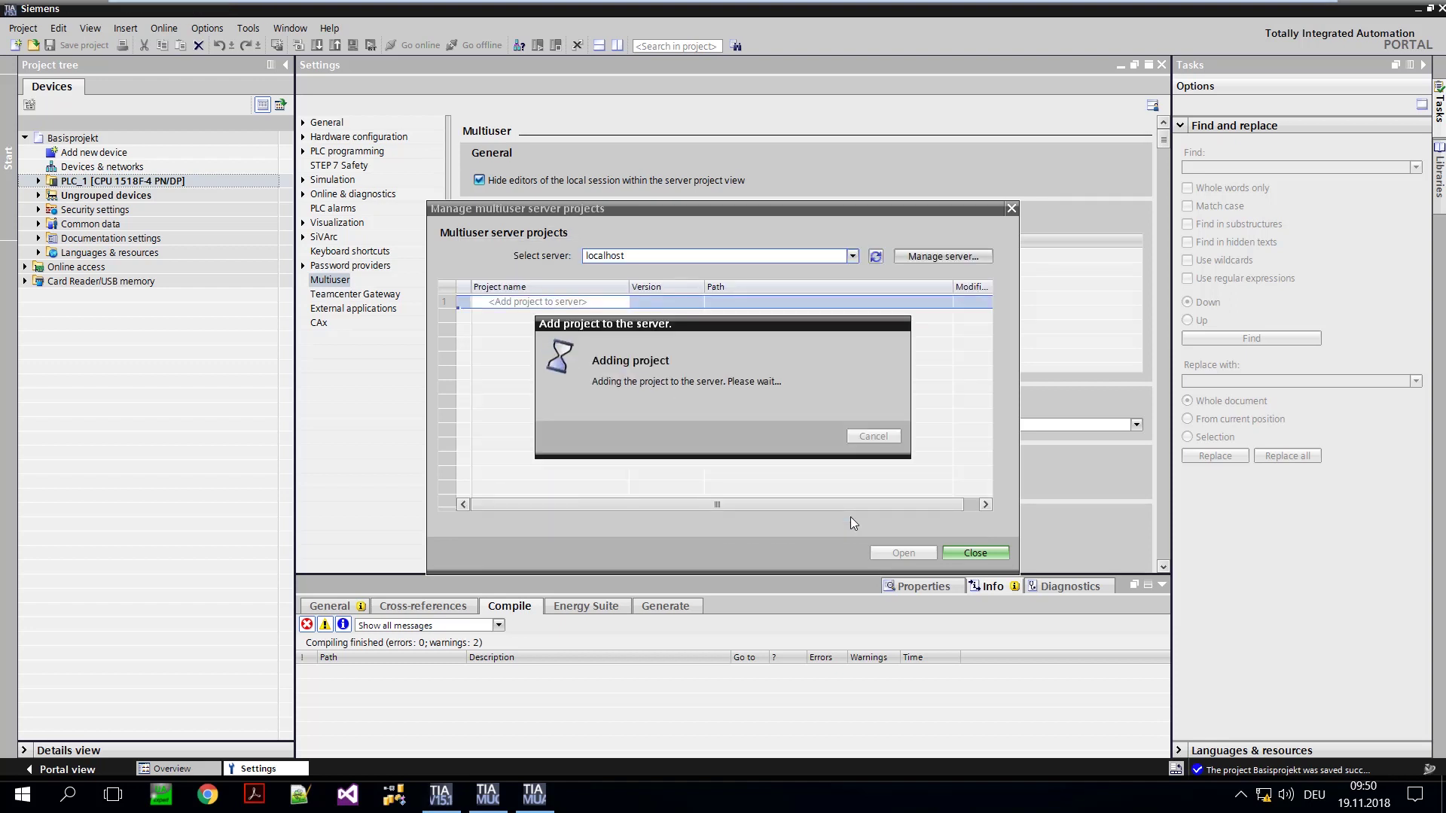
click(474, 472)
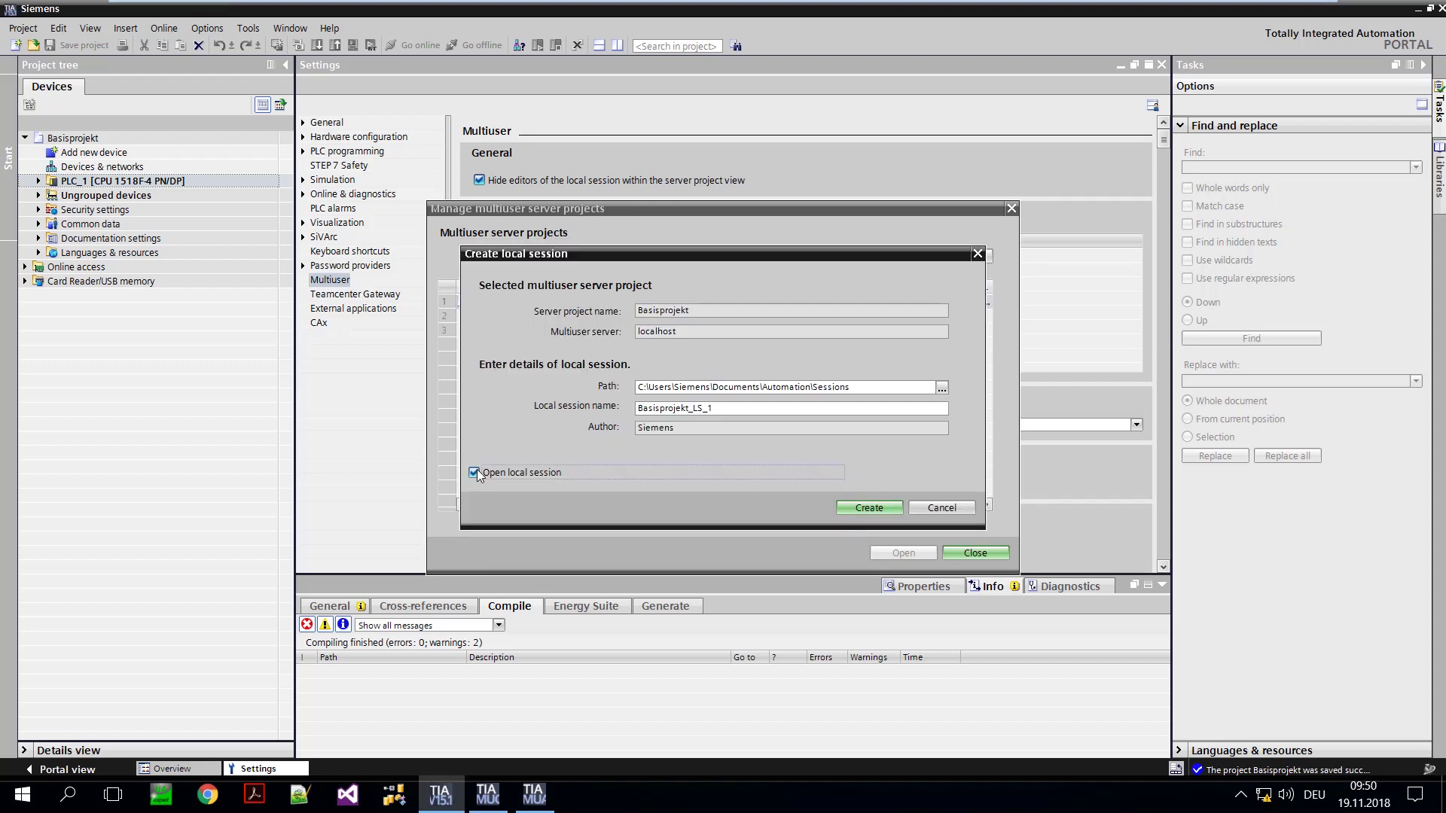
click(856, 509)
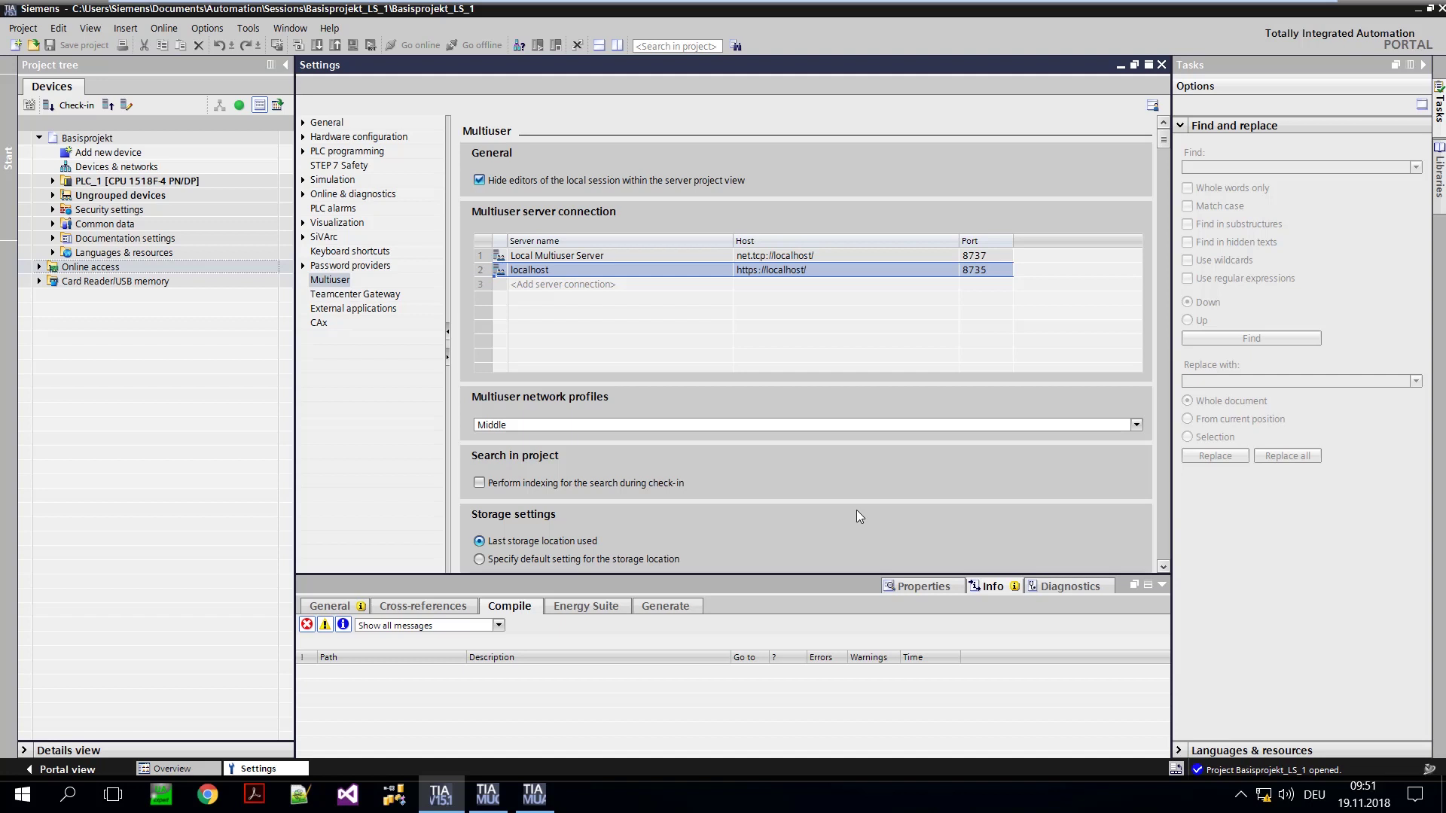
Step: In the Administration tool, add the localhost:8735 server, expand it and accept its certificate
click(535, 794)
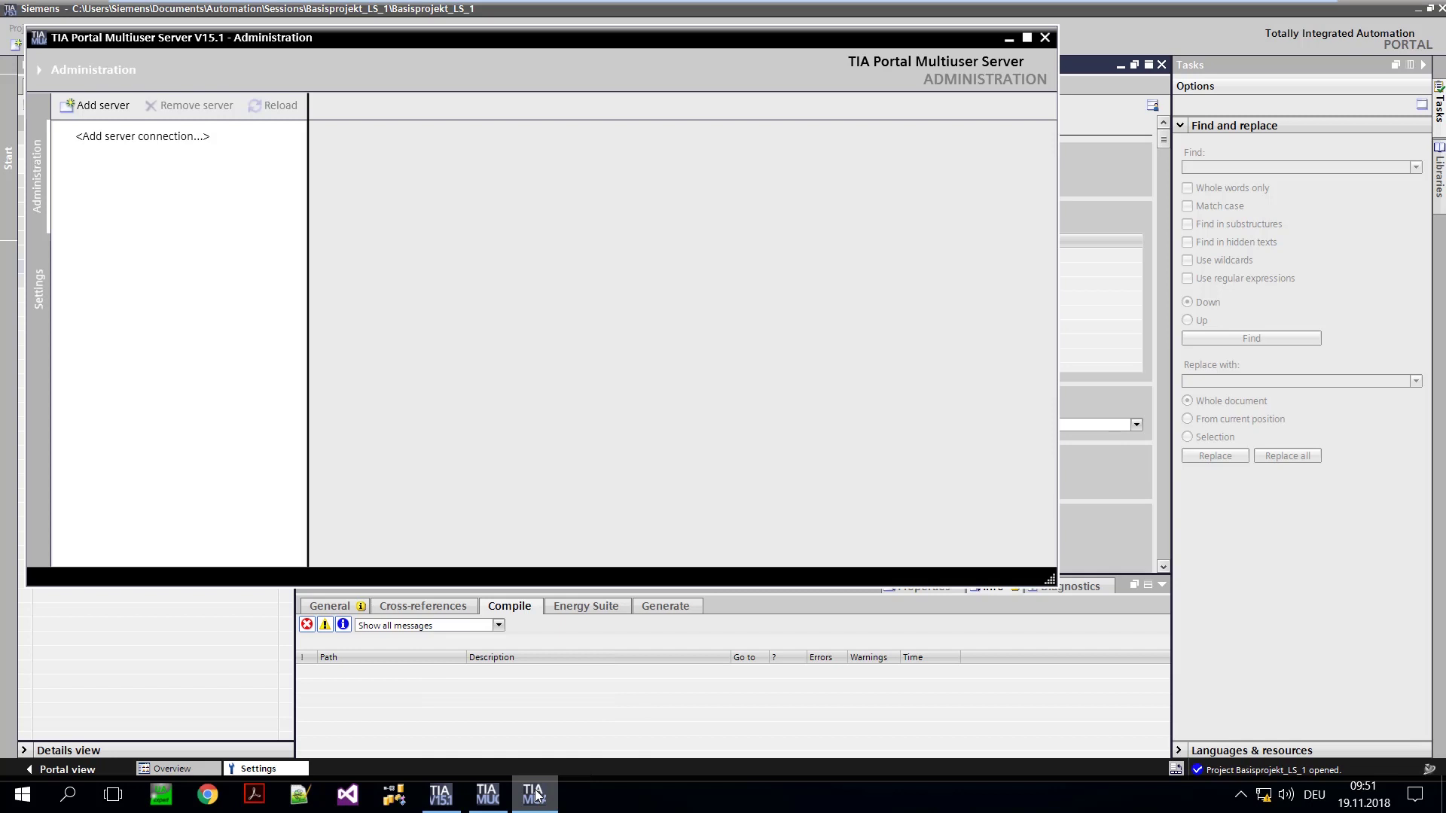
double_click(153, 137)
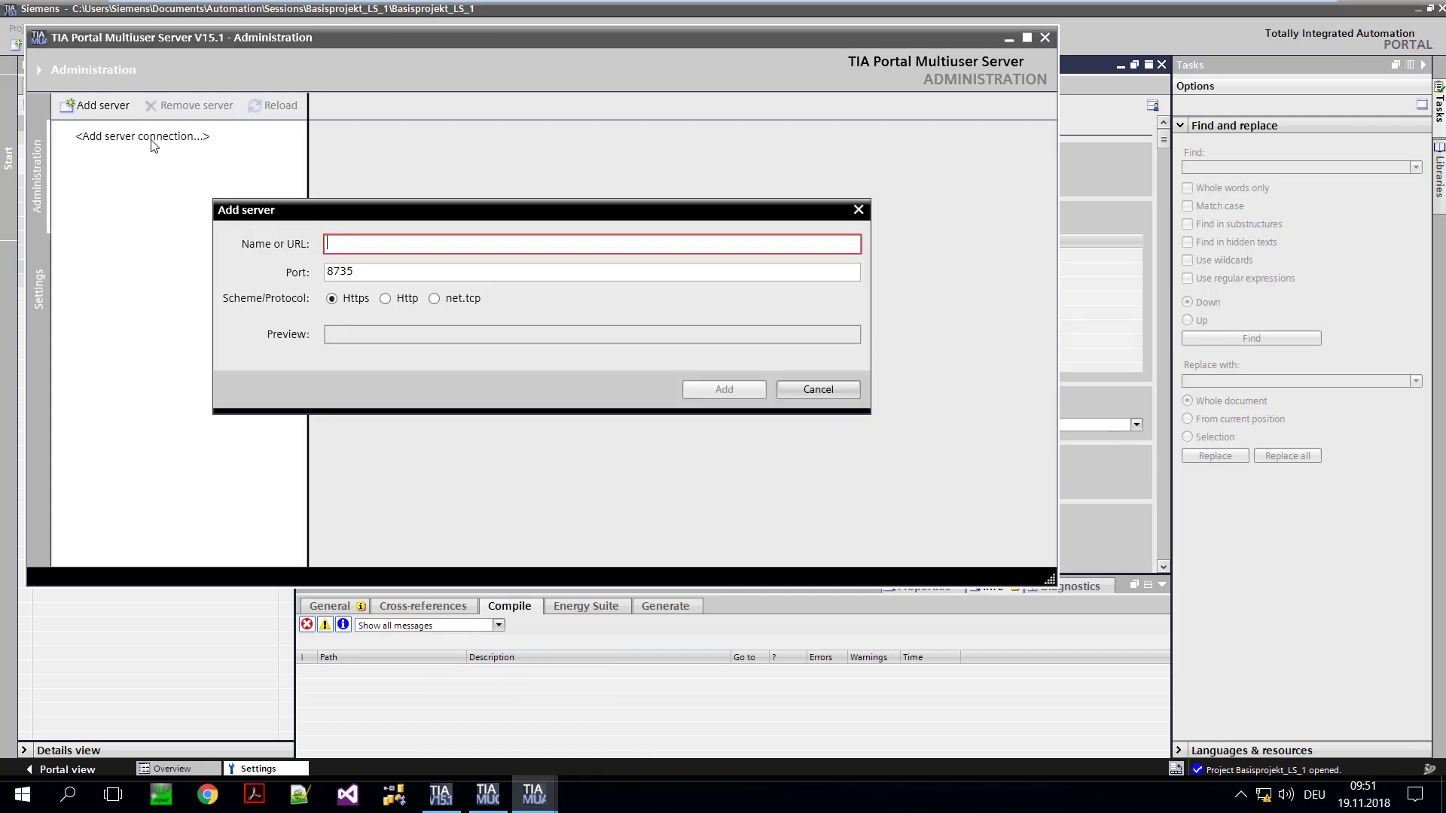
text(localhost)
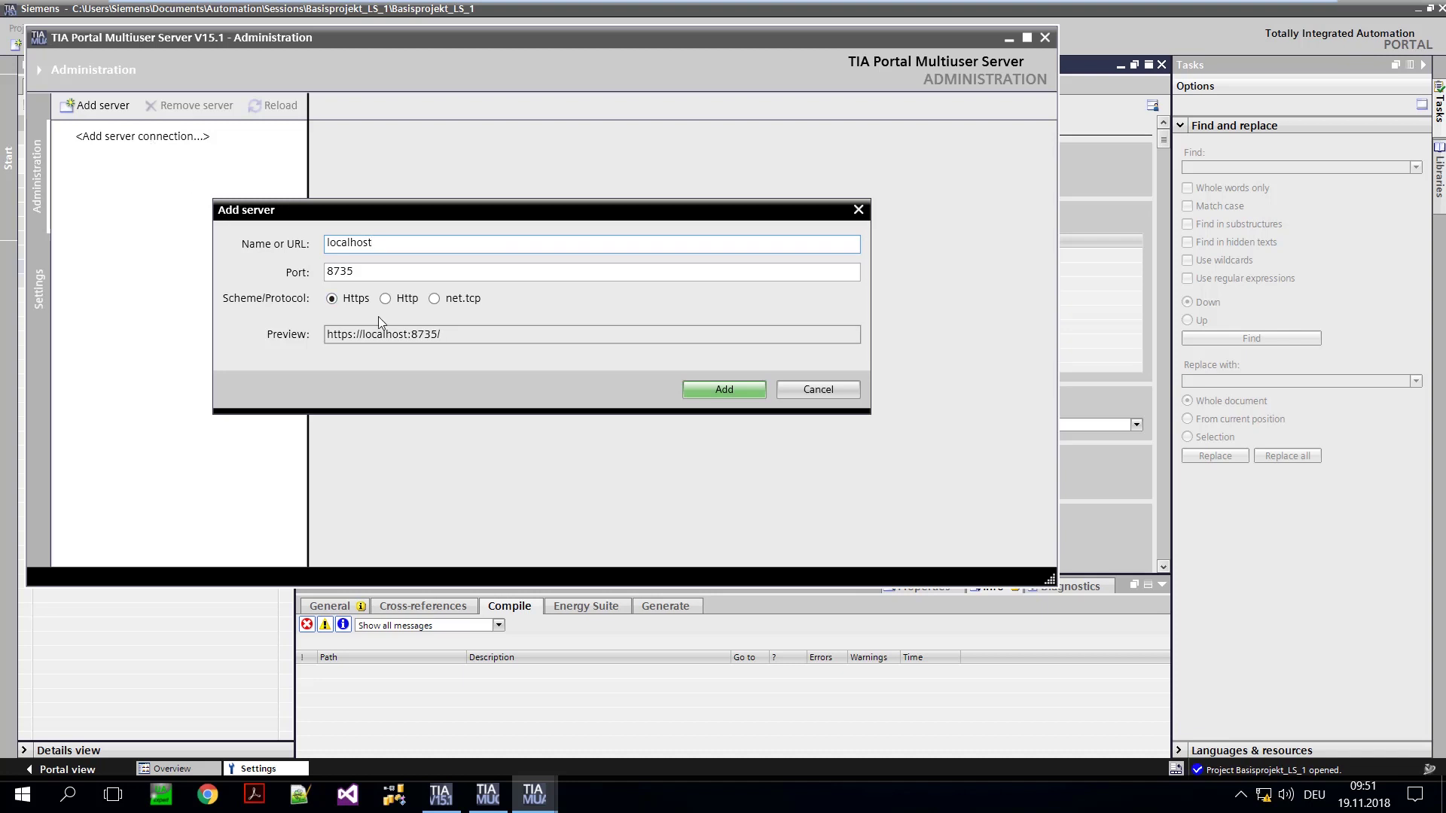
click(735, 390)
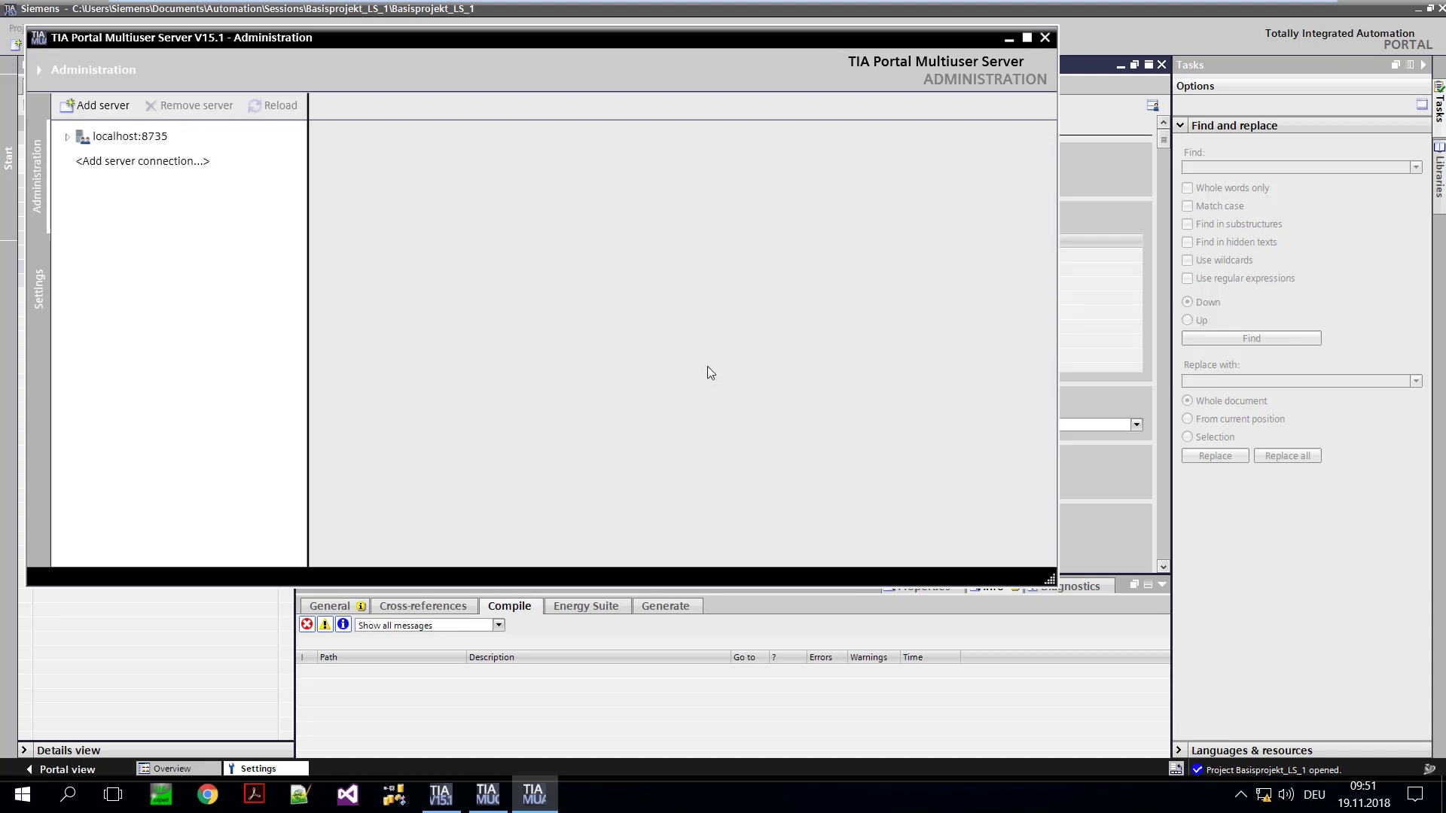
click(67, 137)
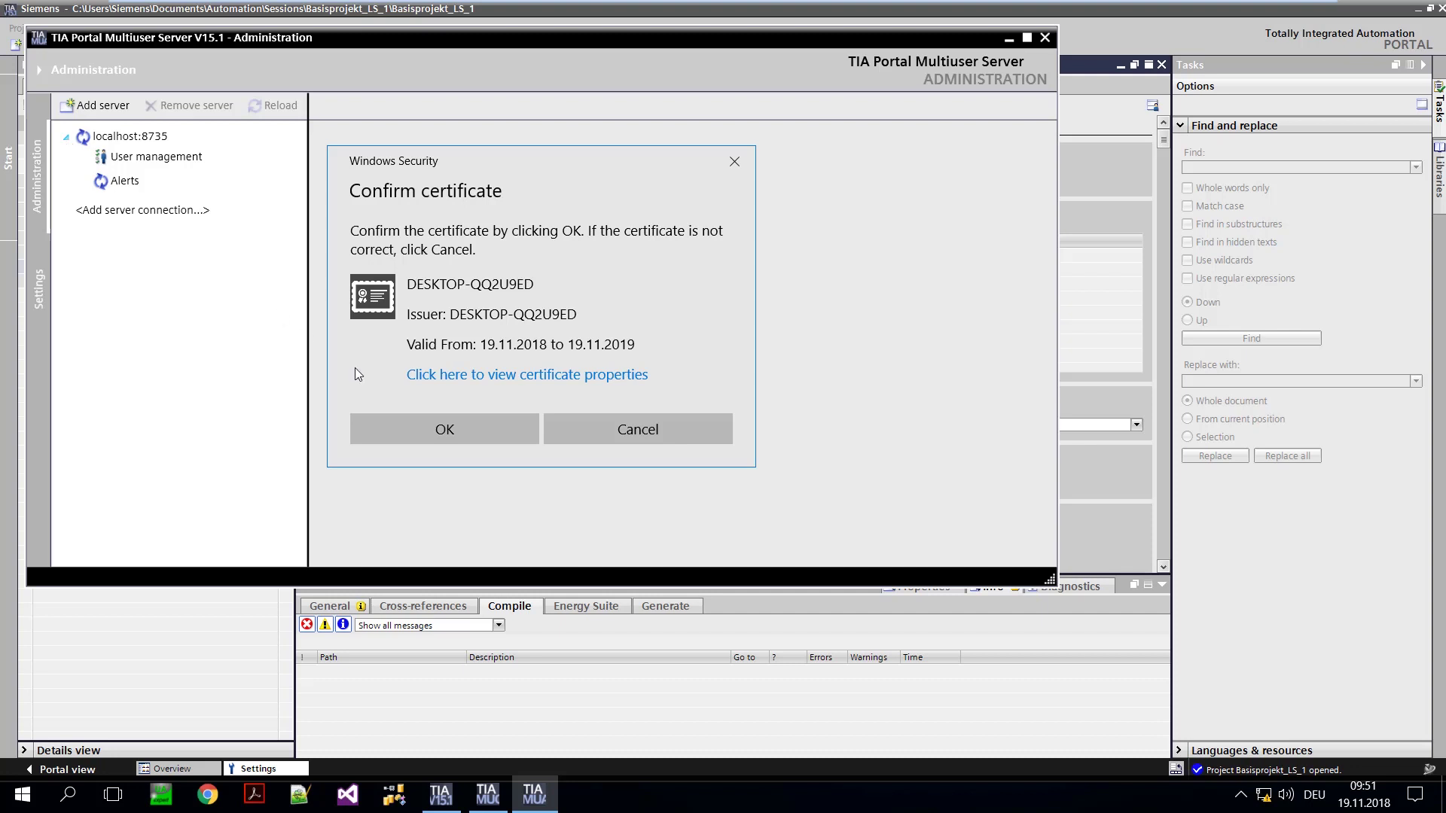
click(407, 430)
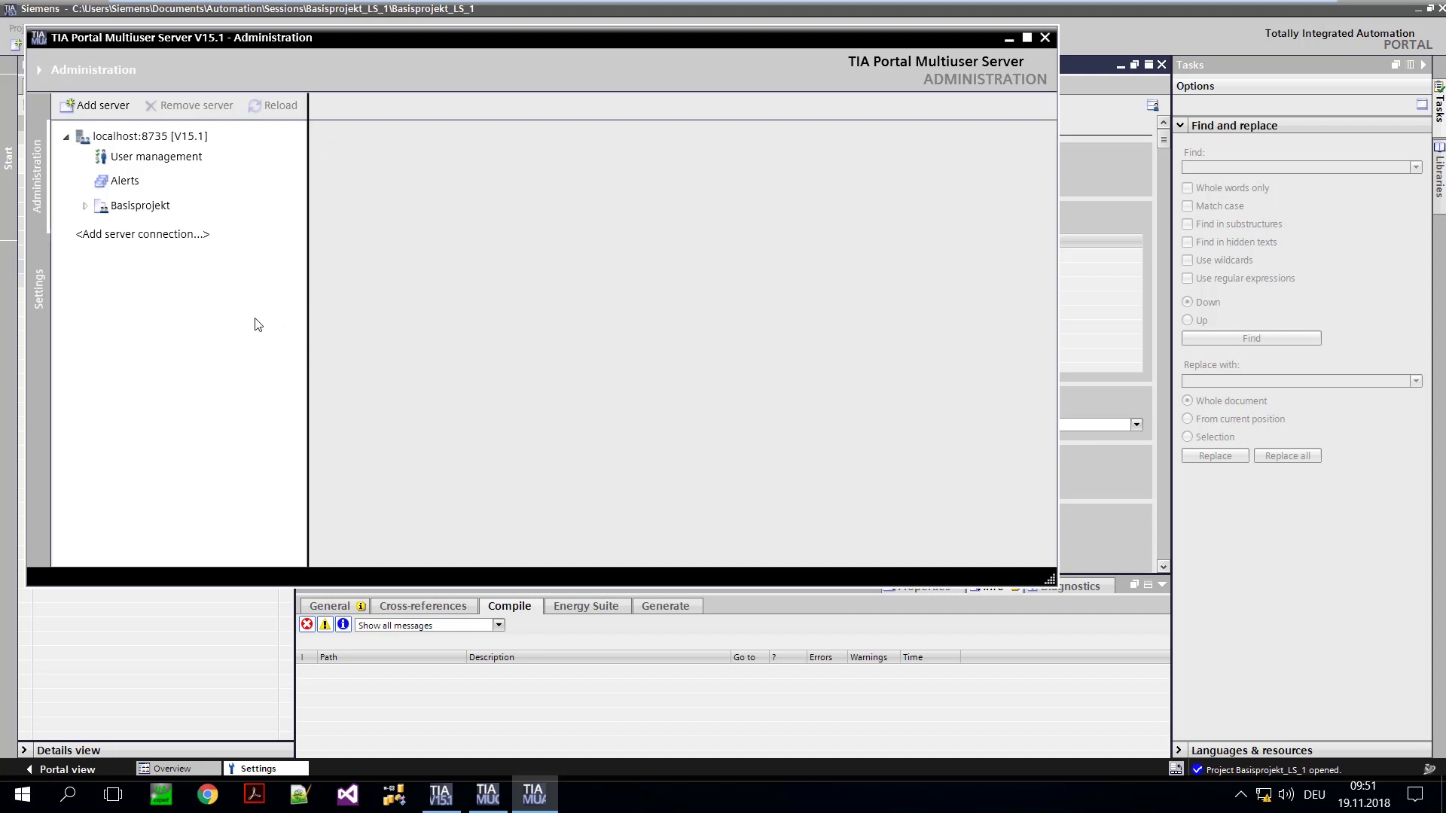
Step: Open Basisprojekt's history and show revision 1's details and changed objects
click(85, 206)
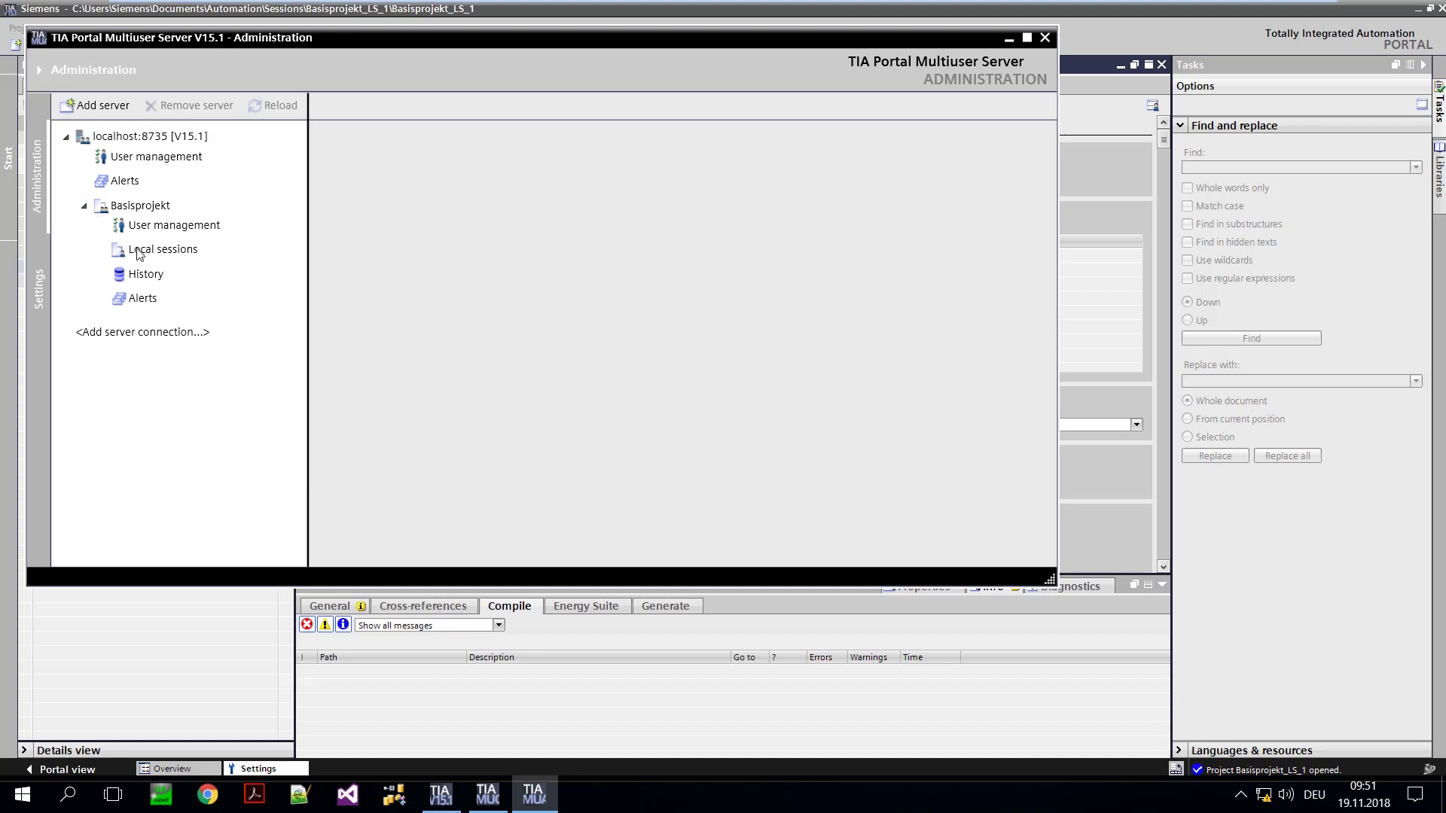
click(136, 275)
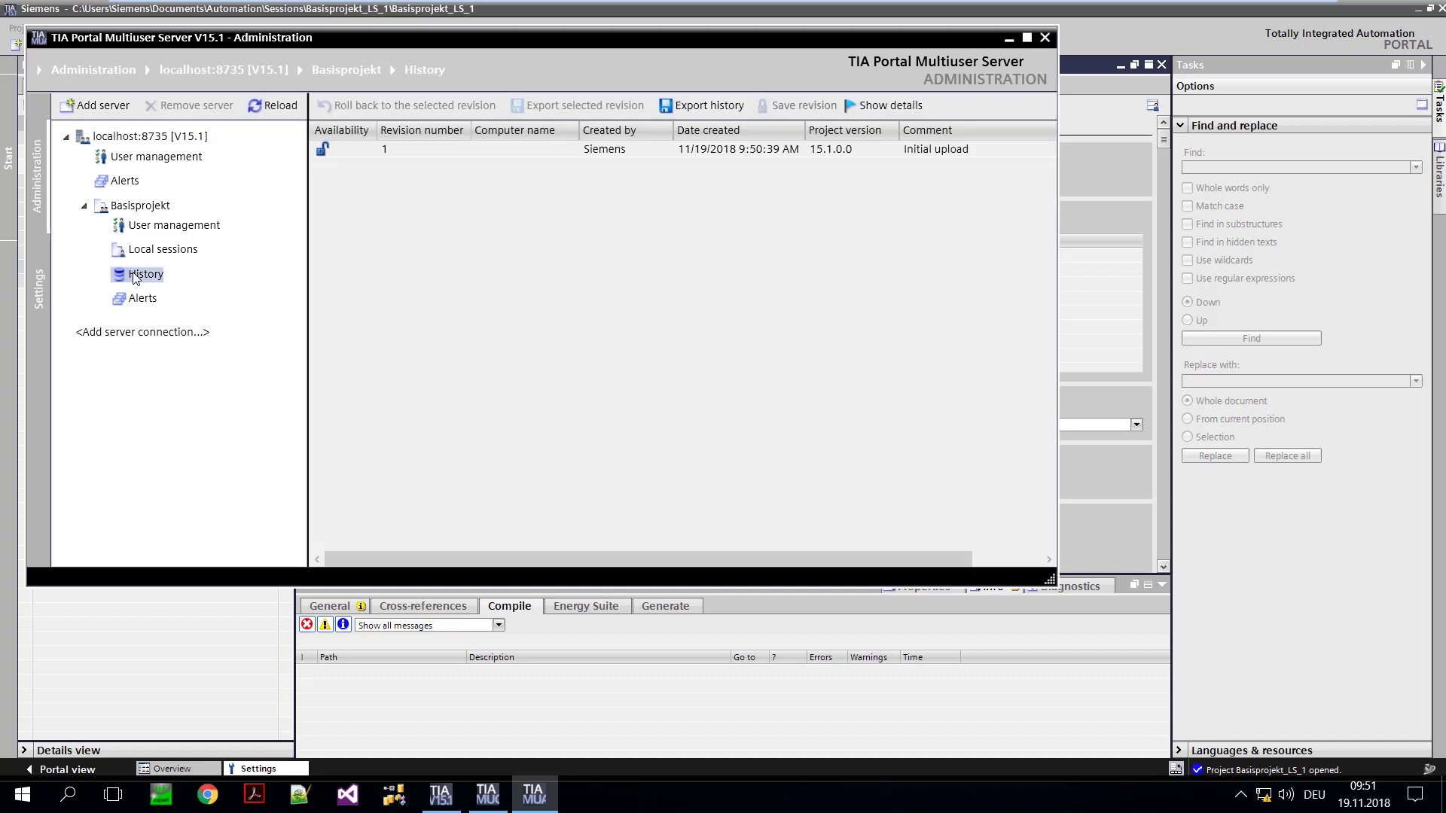
click(409, 149)
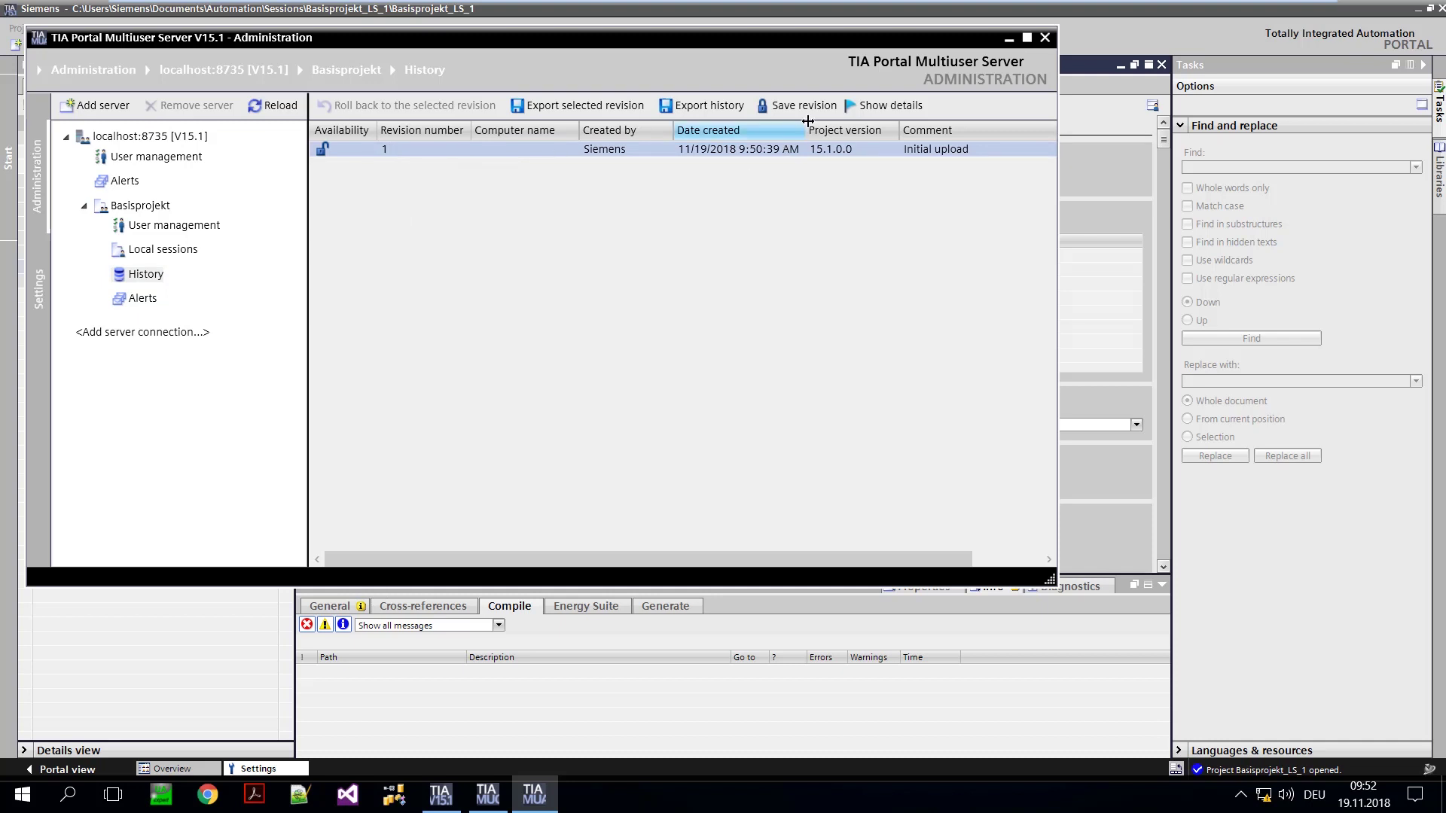
click(883, 106)
click(463, 376)
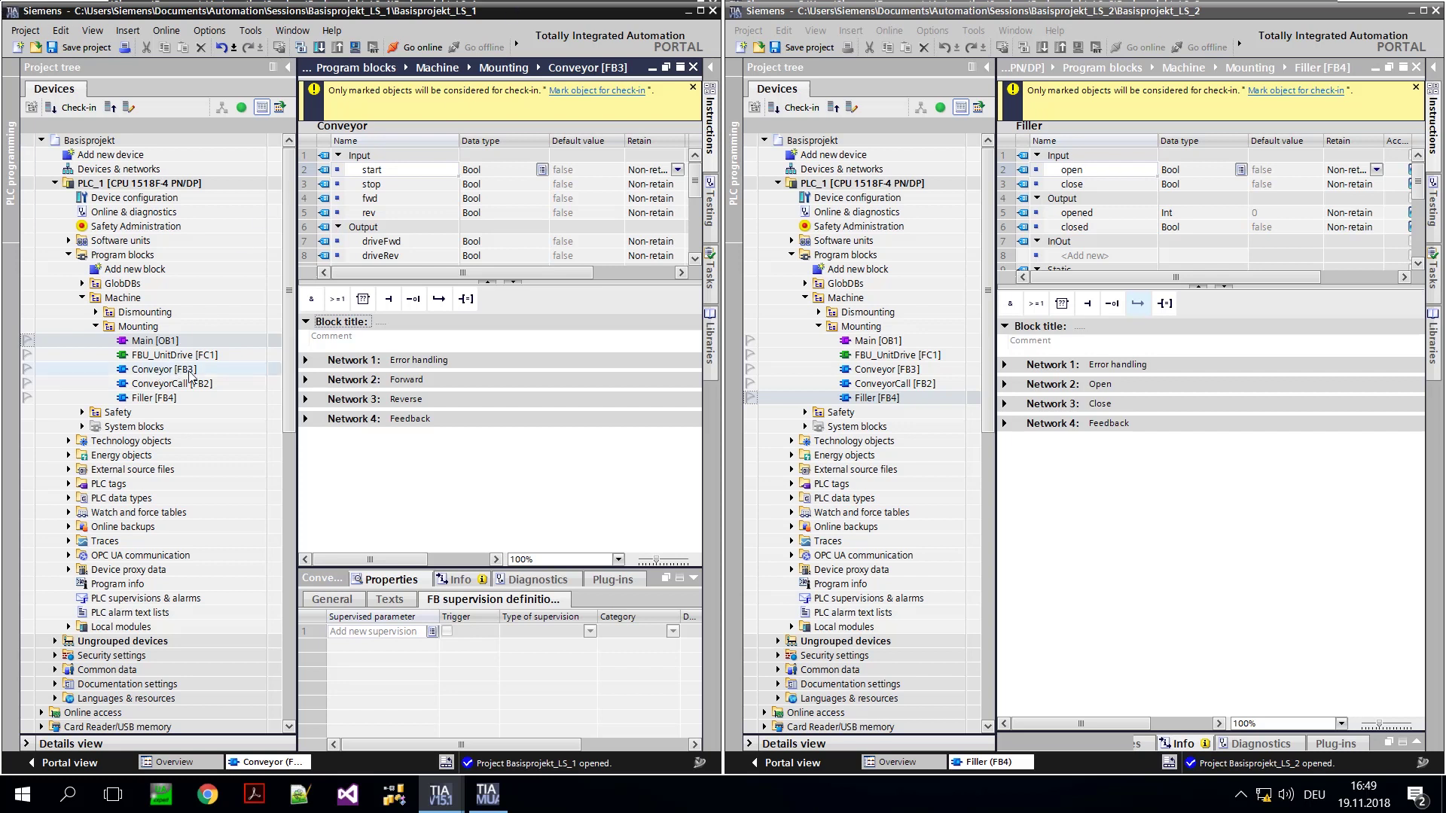
Step: Enter 'bugfix' as the Conveyor [FB3] block title comment
click(338, 336)
text(bugfix)
click(444, 435)
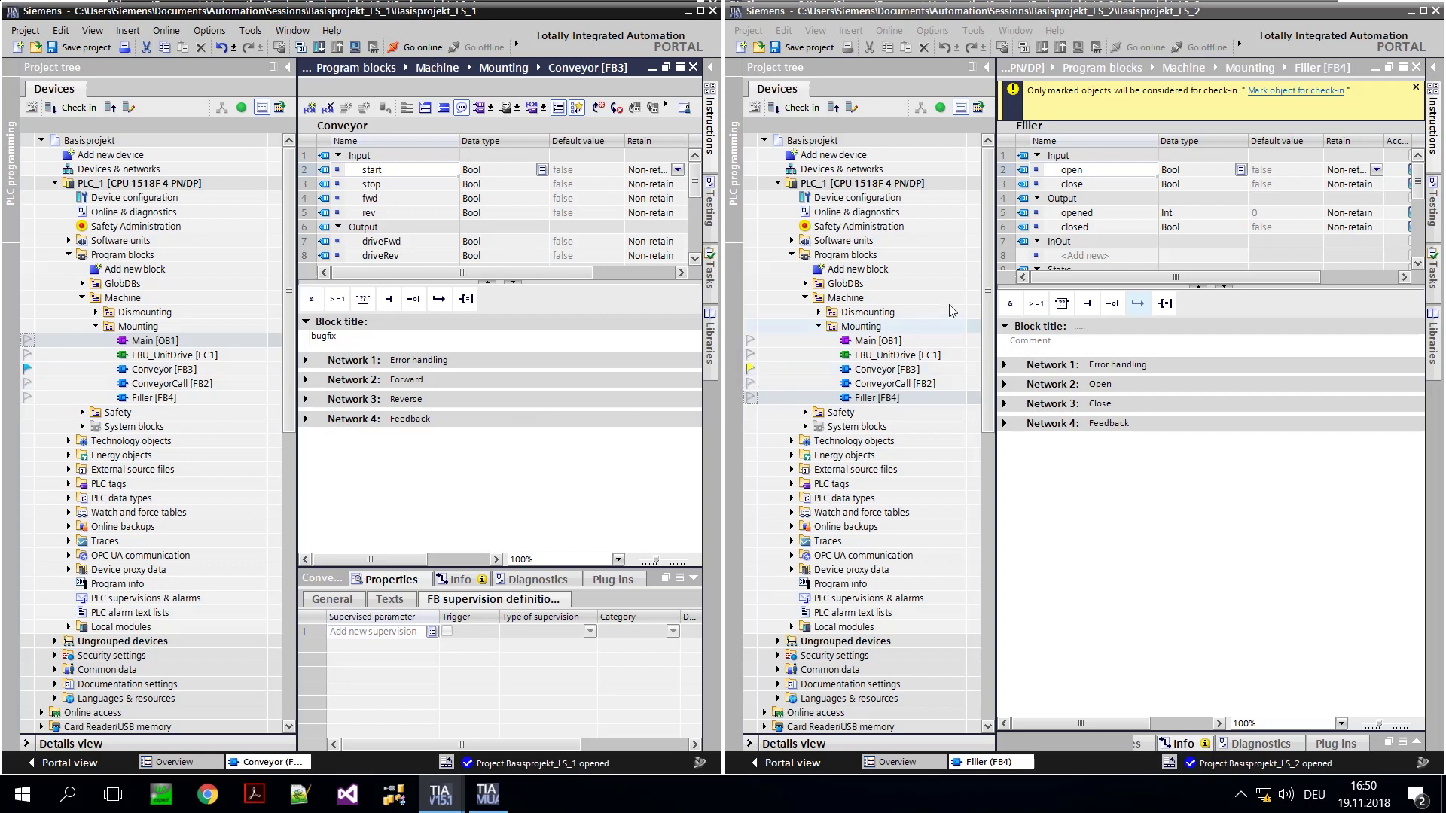
Step: In the second session, change Filler [FB4] output 'opened' from Int to Bool
click(1179, 218)
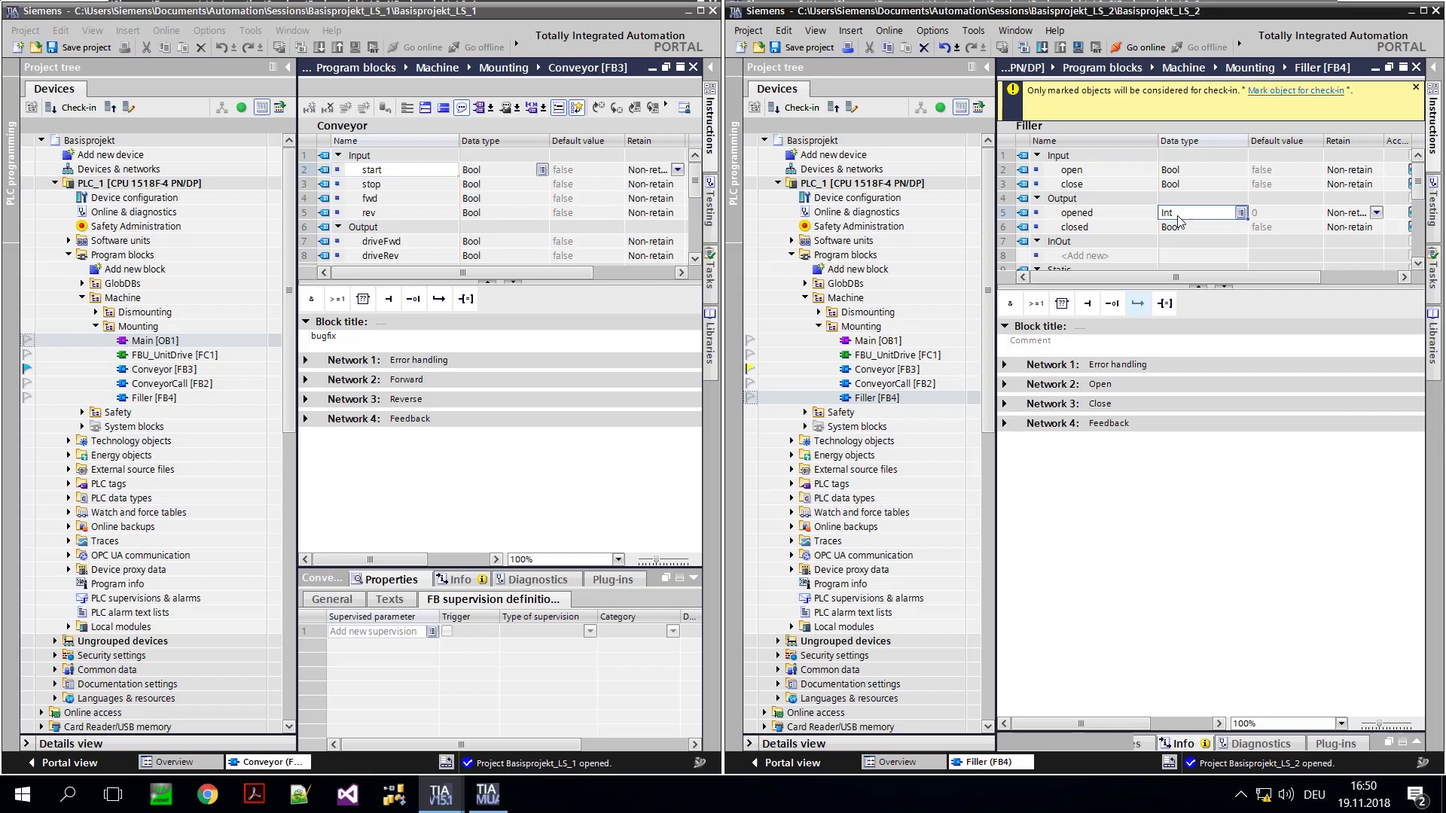
double_click(1179, 215)
text(bool)
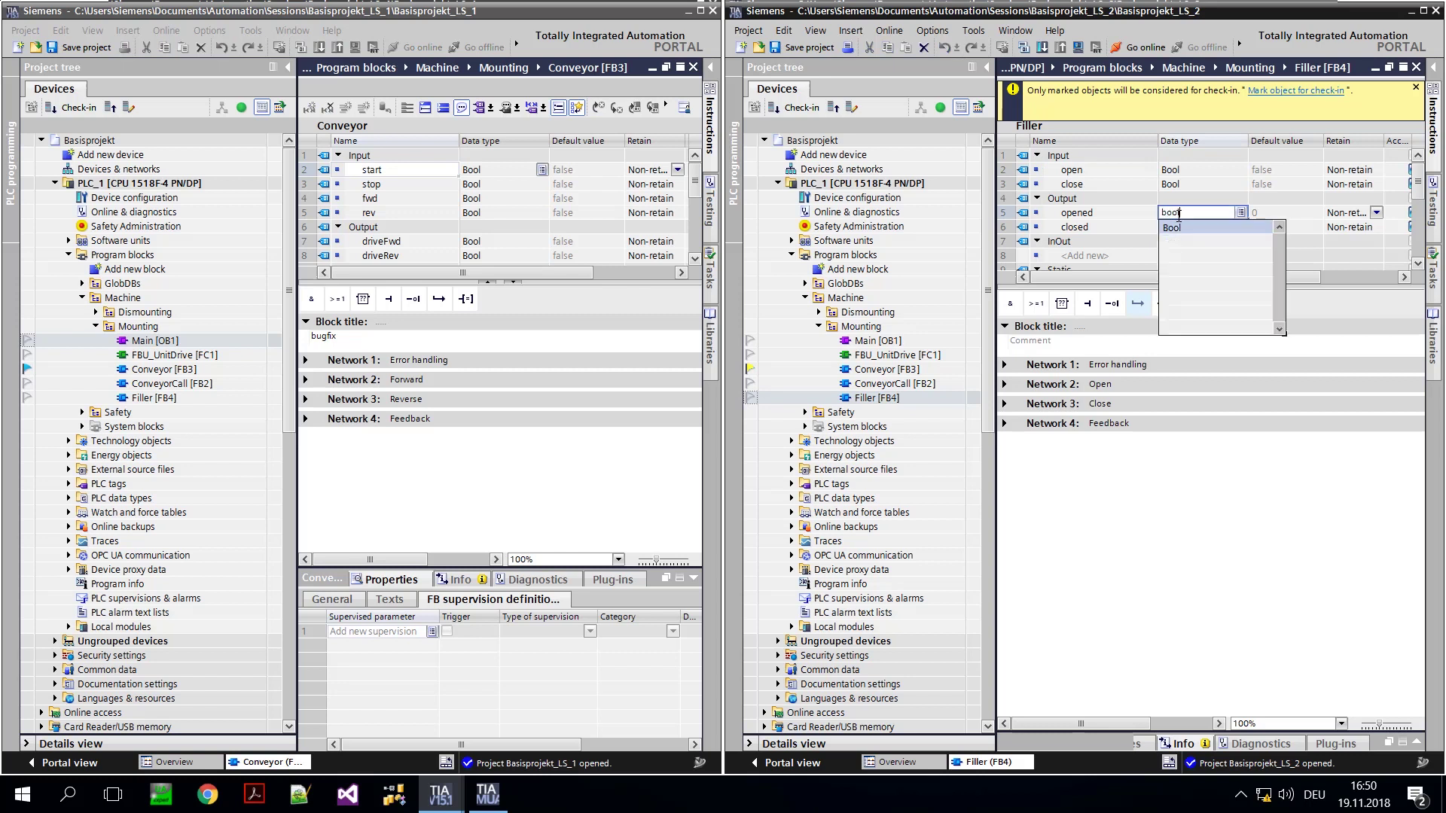
key(Return)
key(Return)
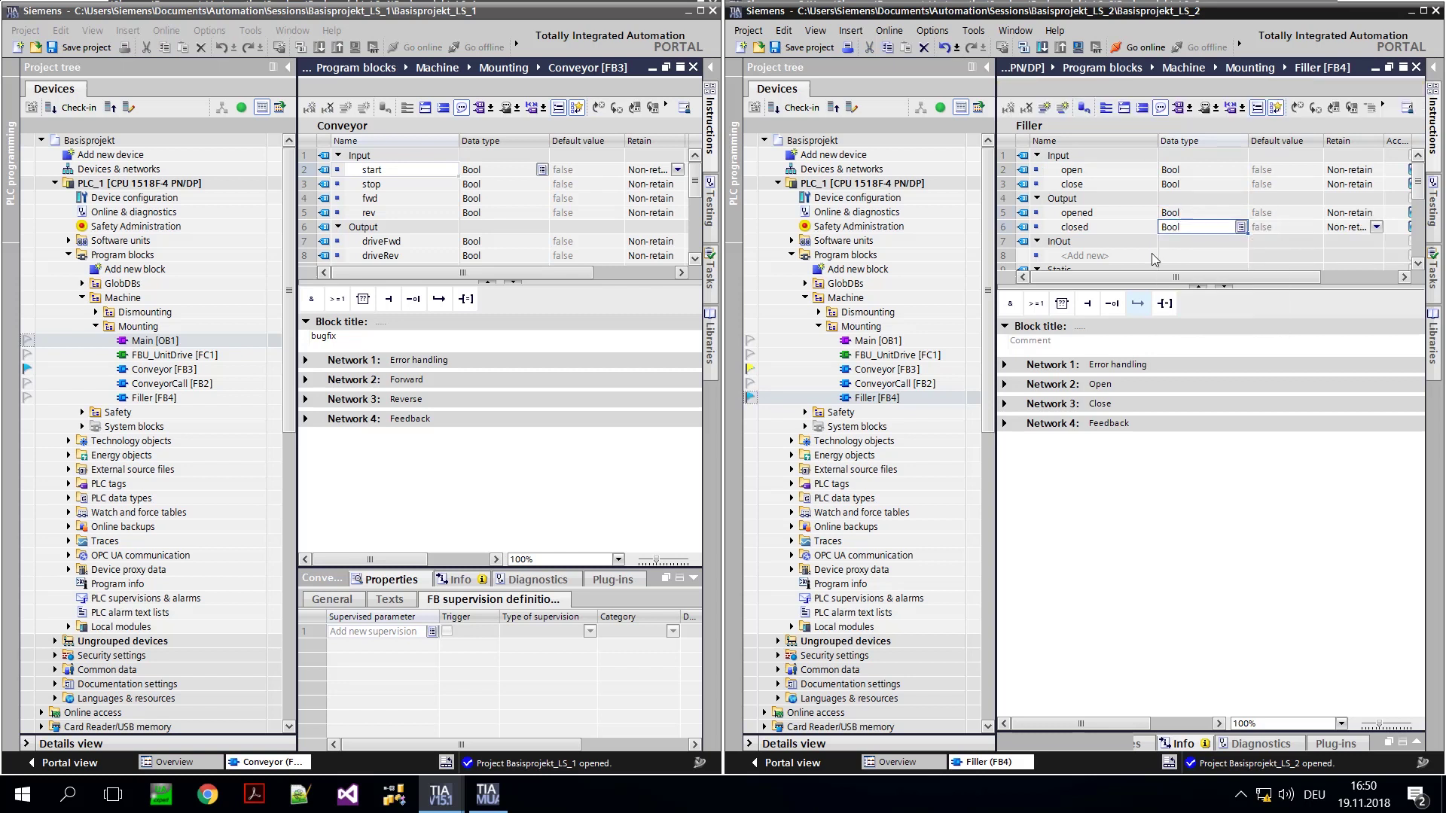
click(9, 399)
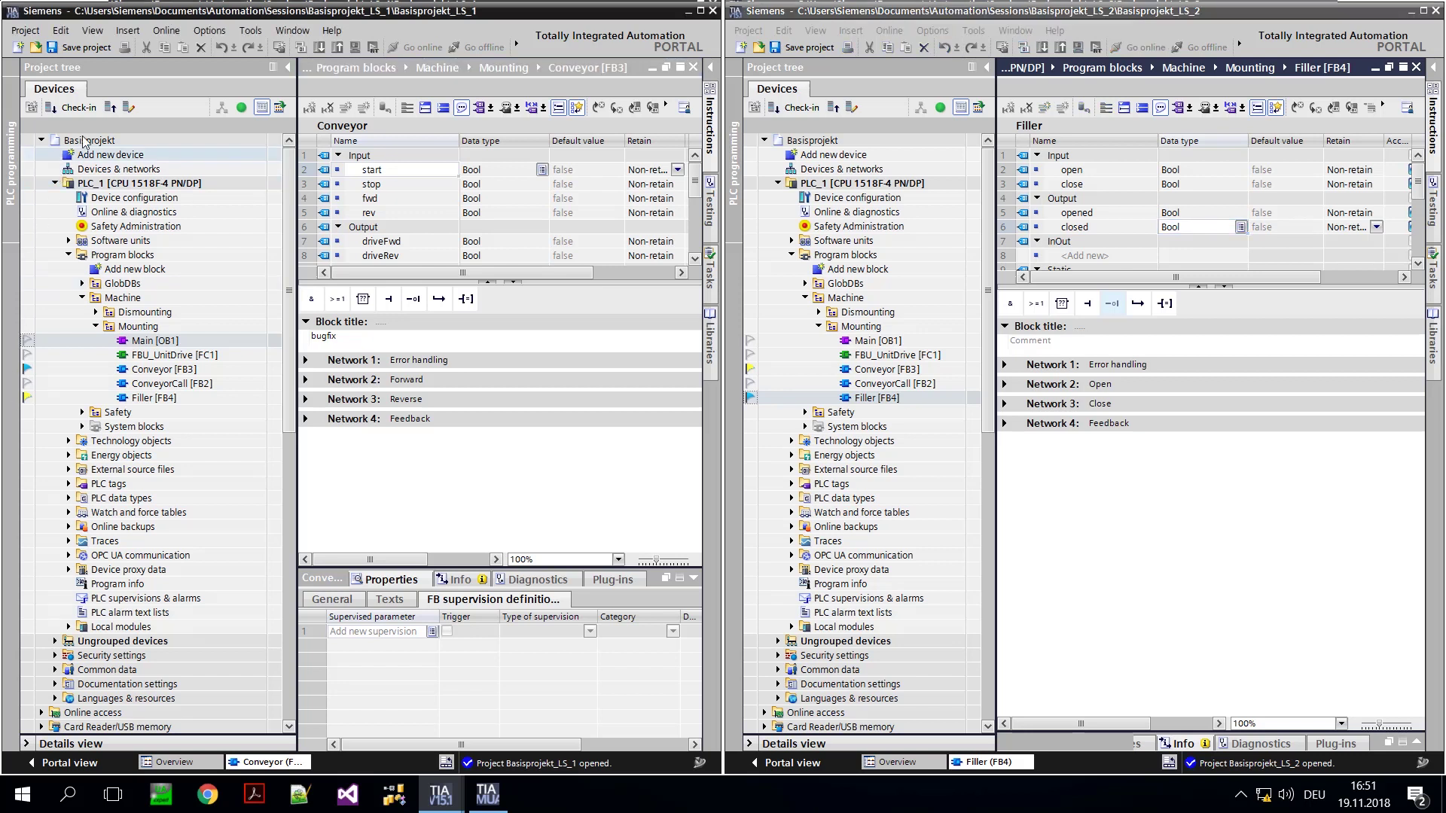
Step: Check in the first session's changes with the comment 'bugfix' and acknowledge success
click(78, 108)
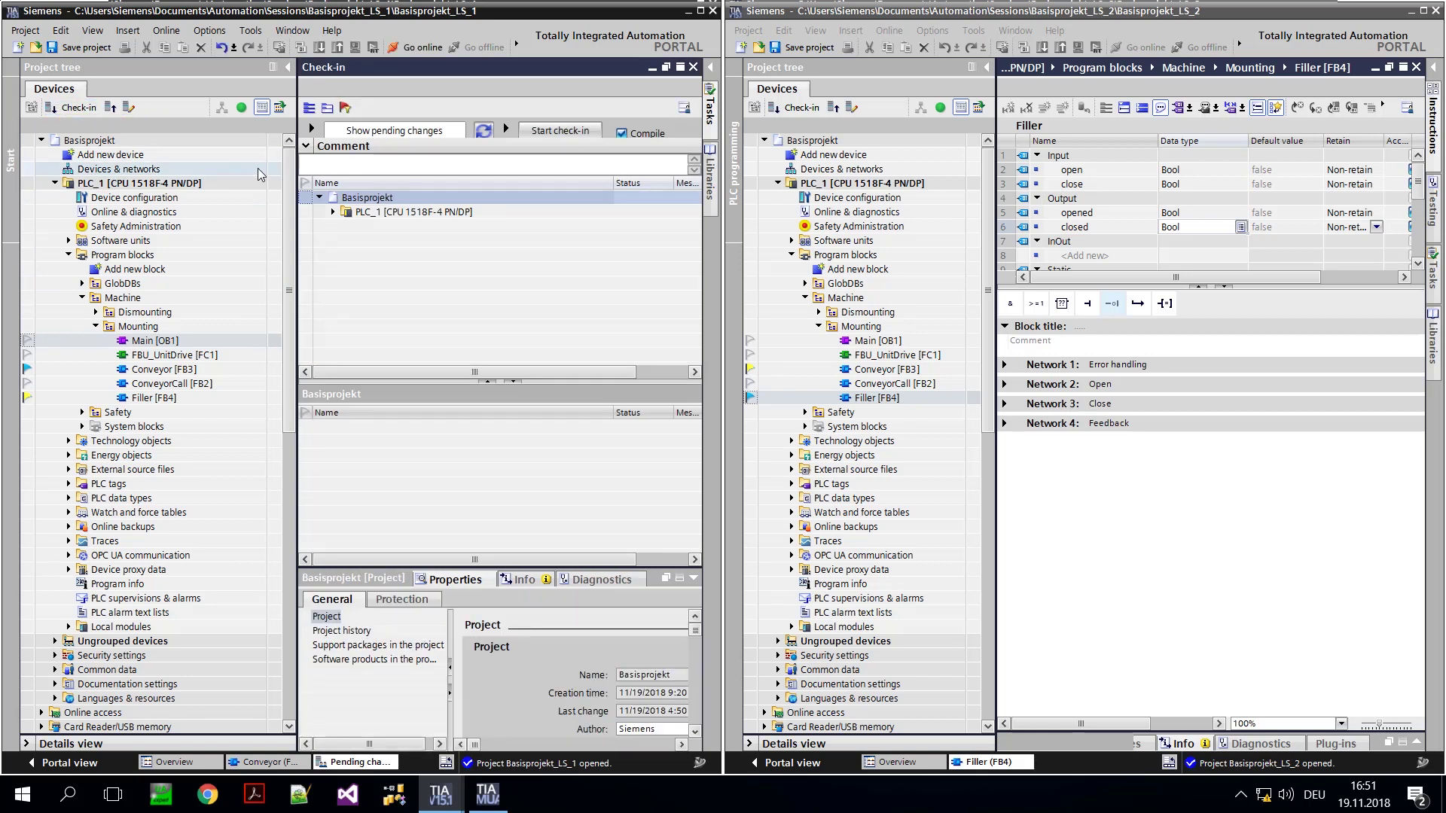
click(310, 164)
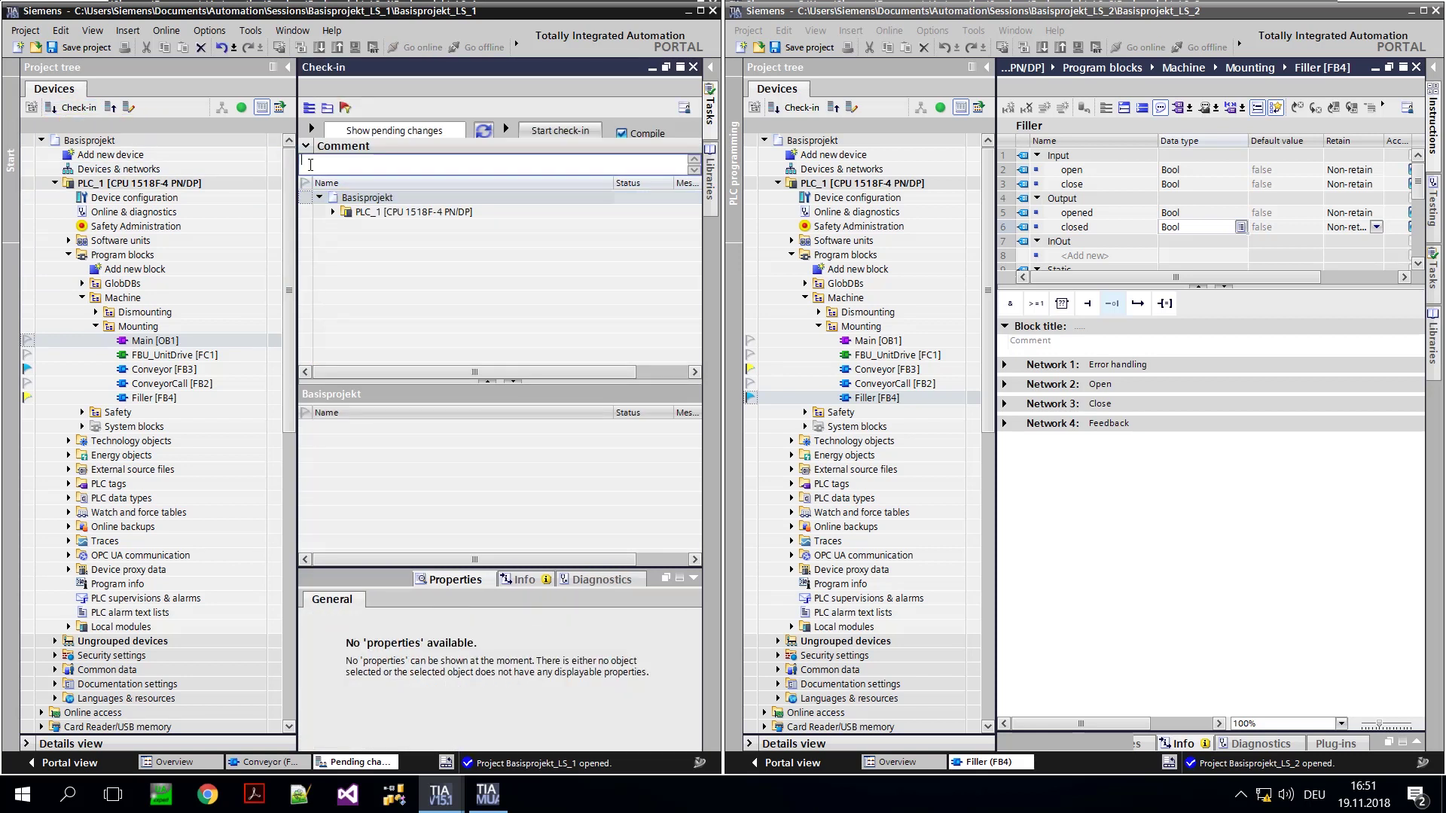
text(bugfix)
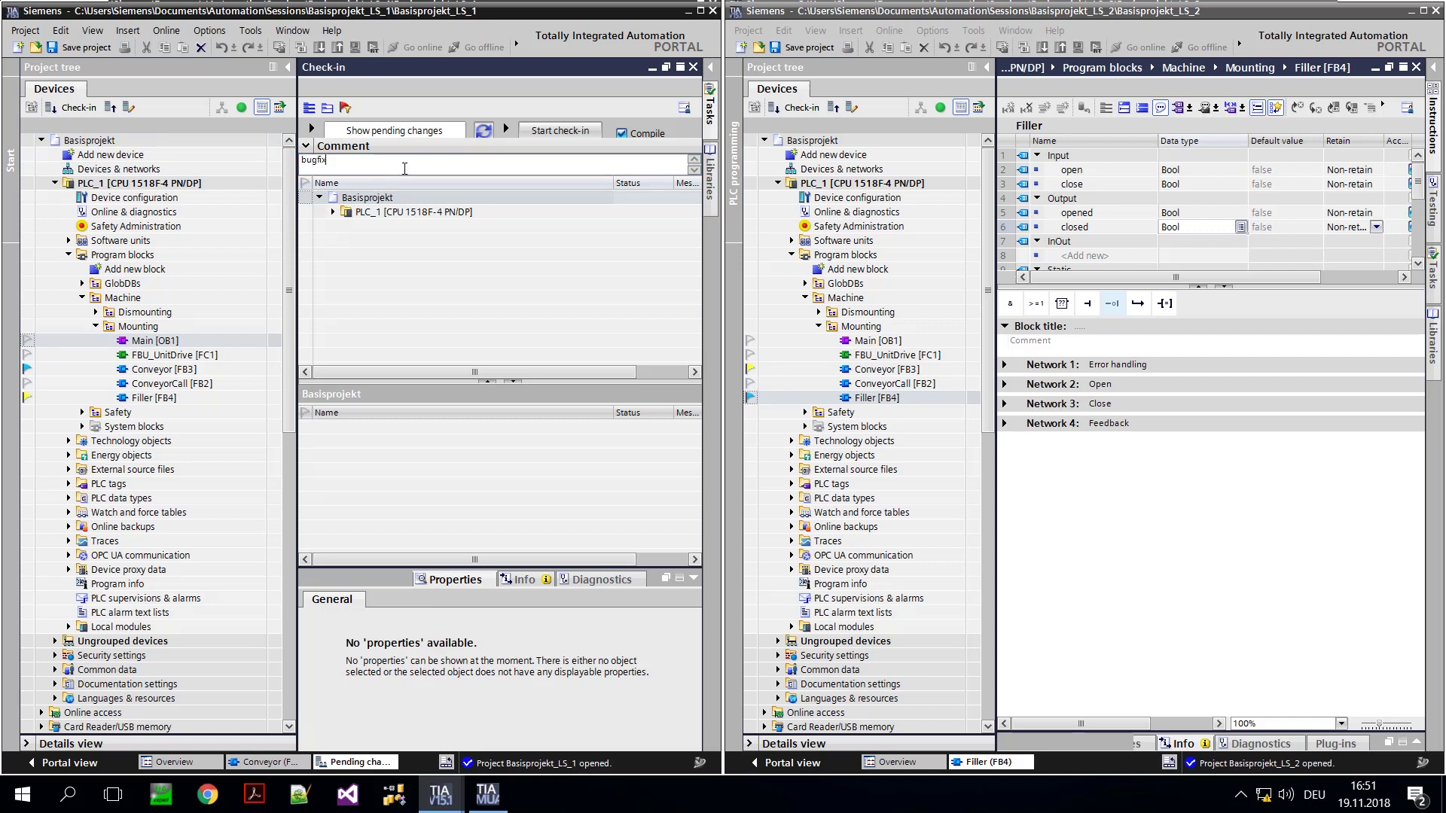
click(557, 132)
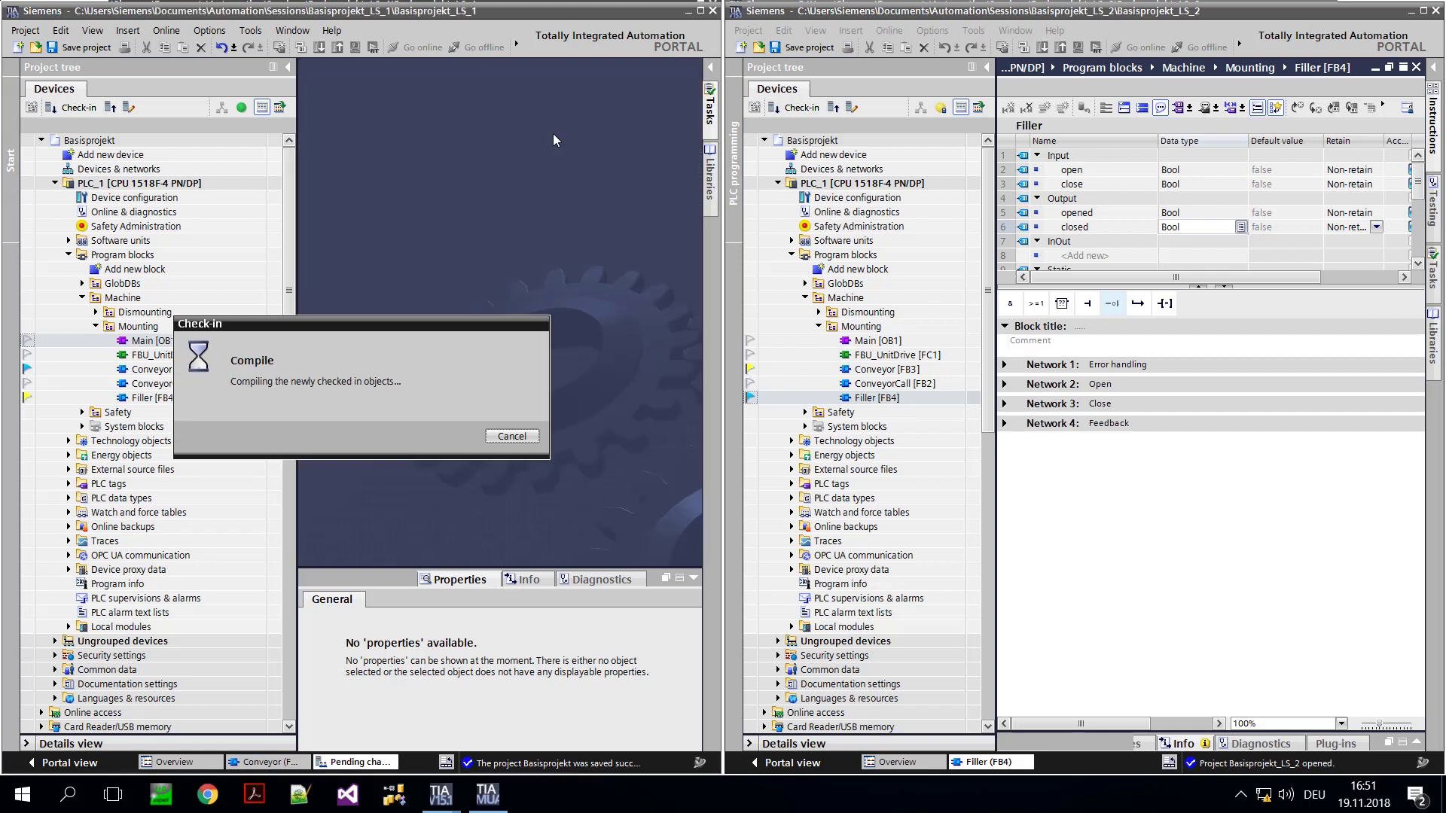
click(552, 445)
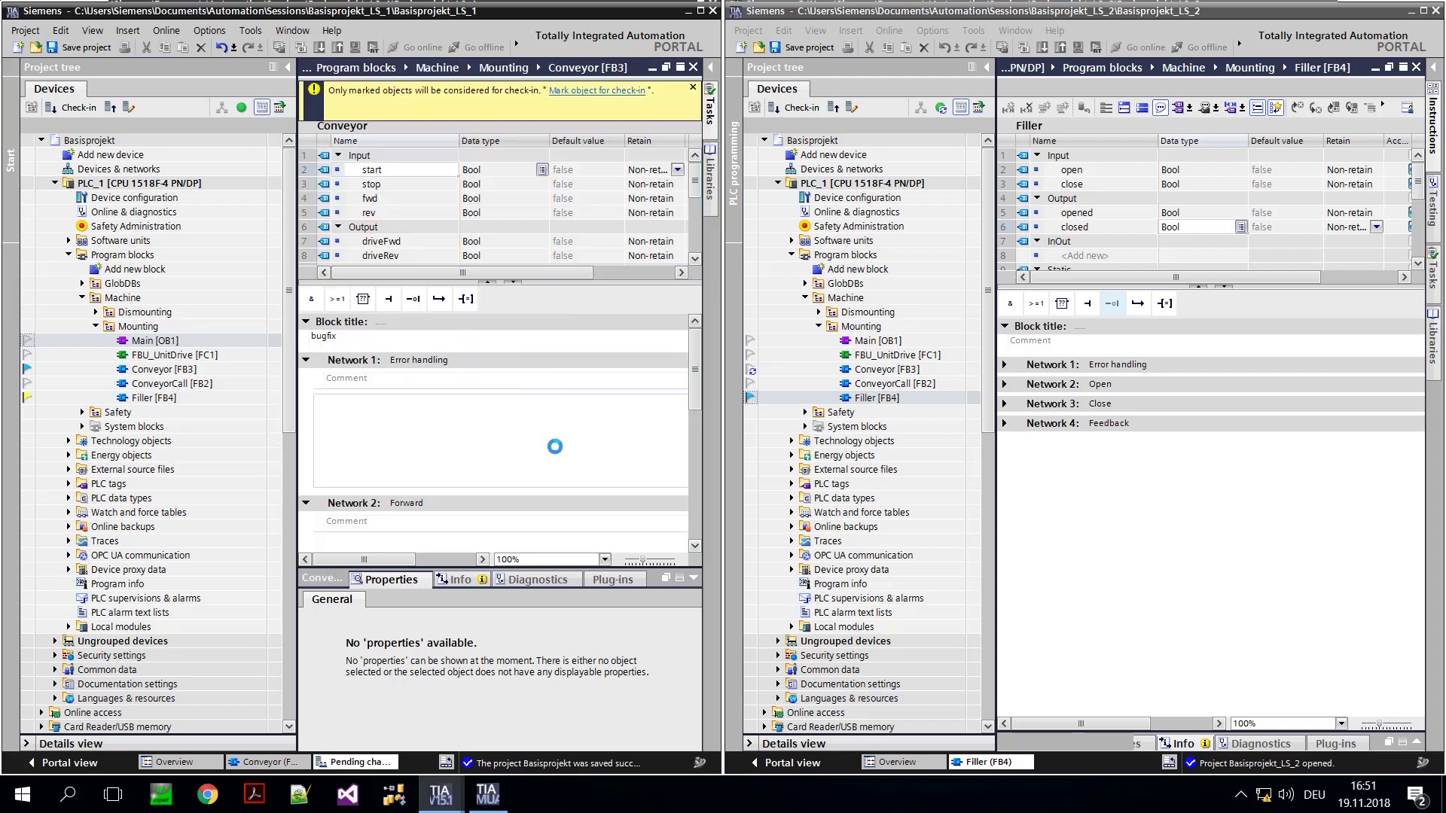
Step: Check in the second session with comment 'interface', then refresh the first session from the server
click(802, 107)
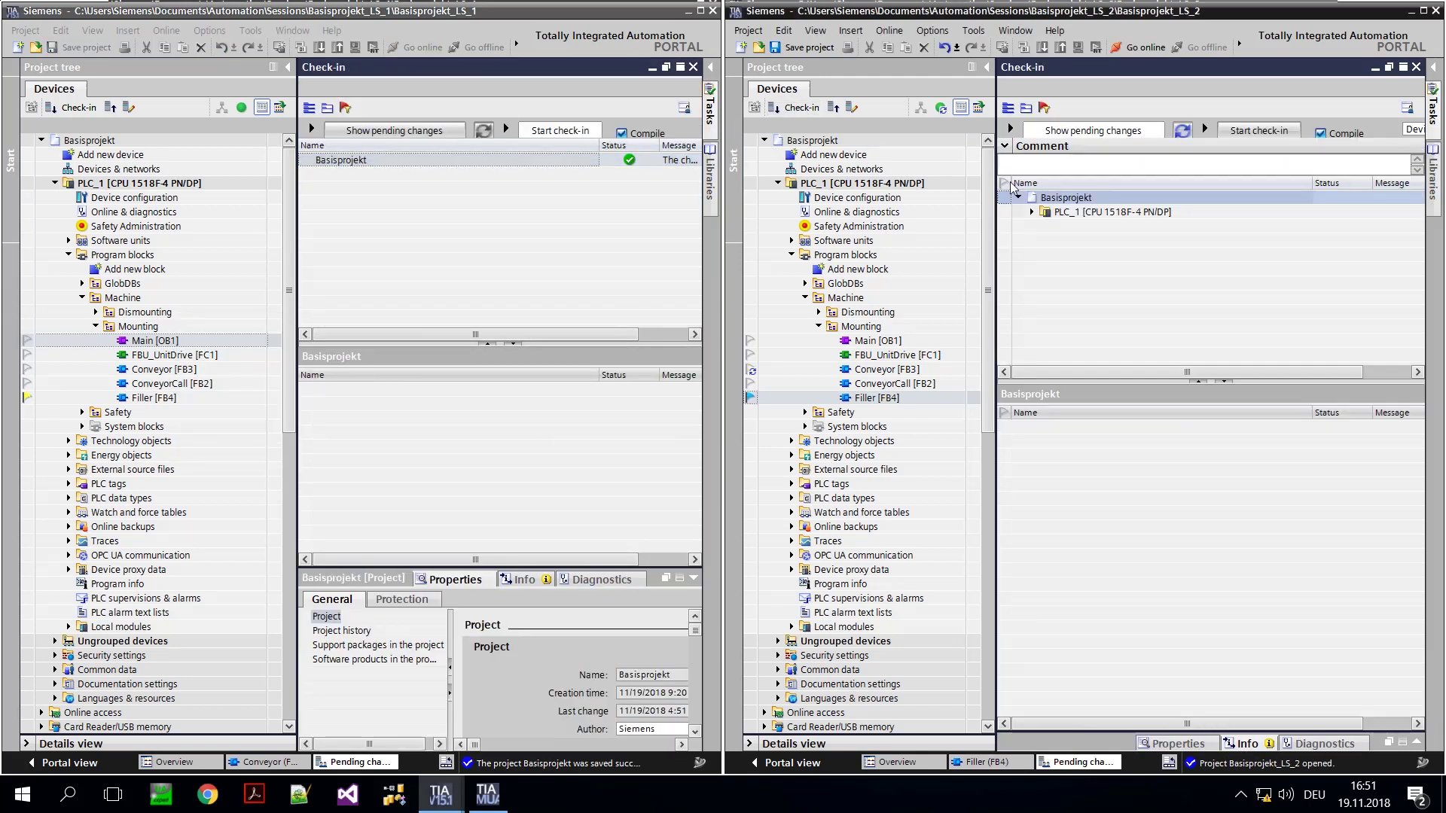
click(1054, 163)
text(interface)
click(1232, 133)
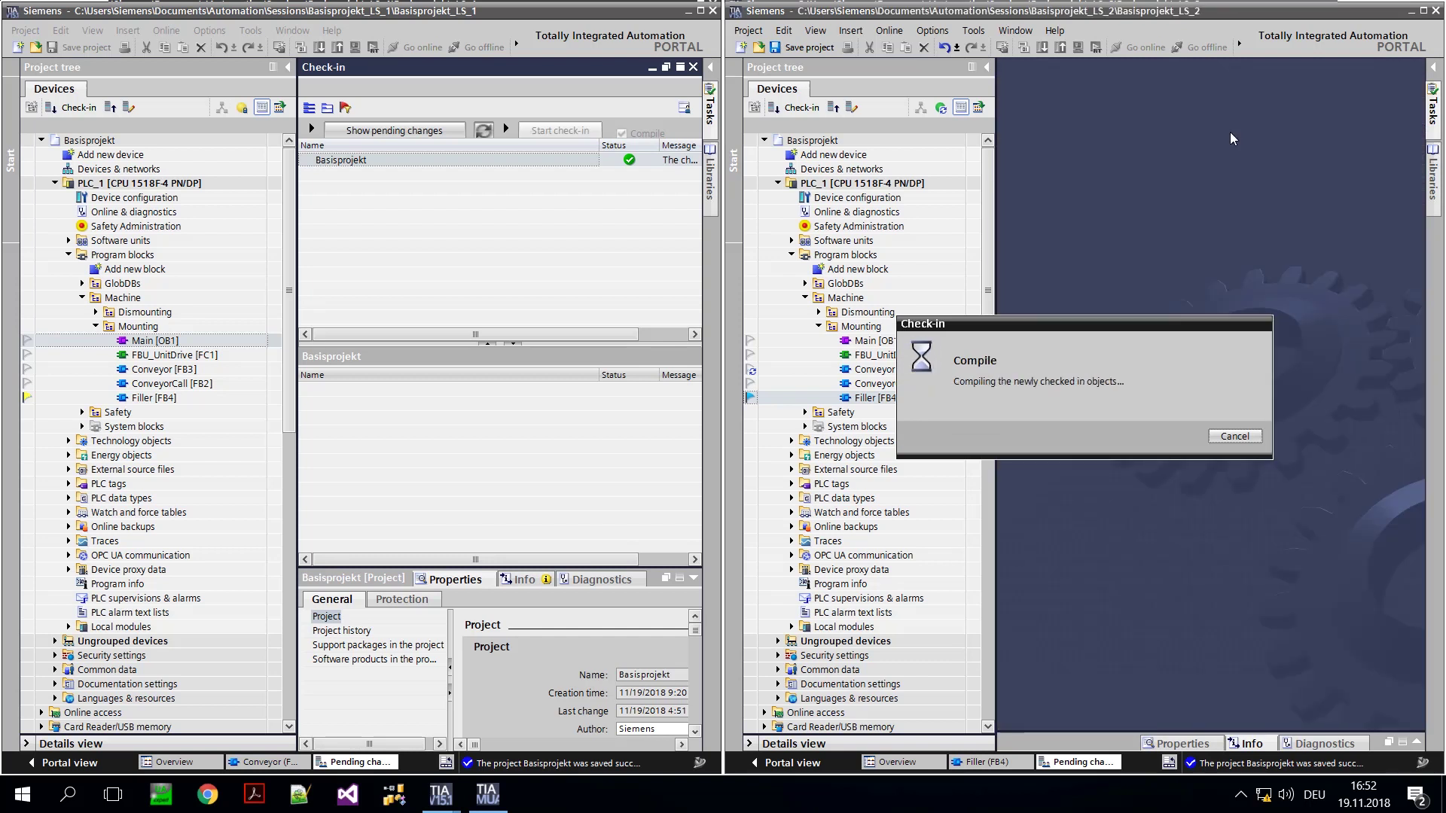
click(1280, 439)
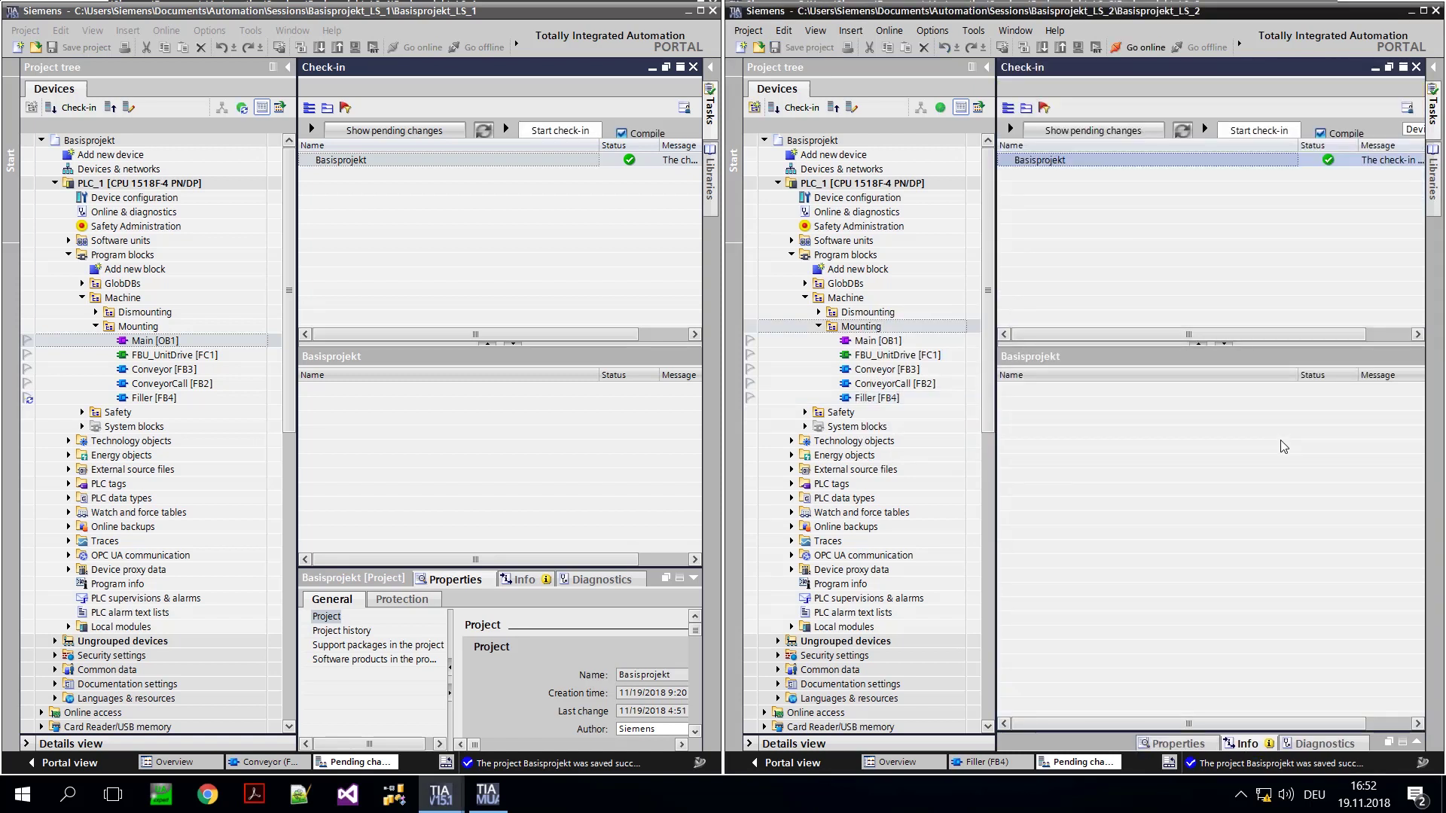
click(111, 108)
click(539, 131)
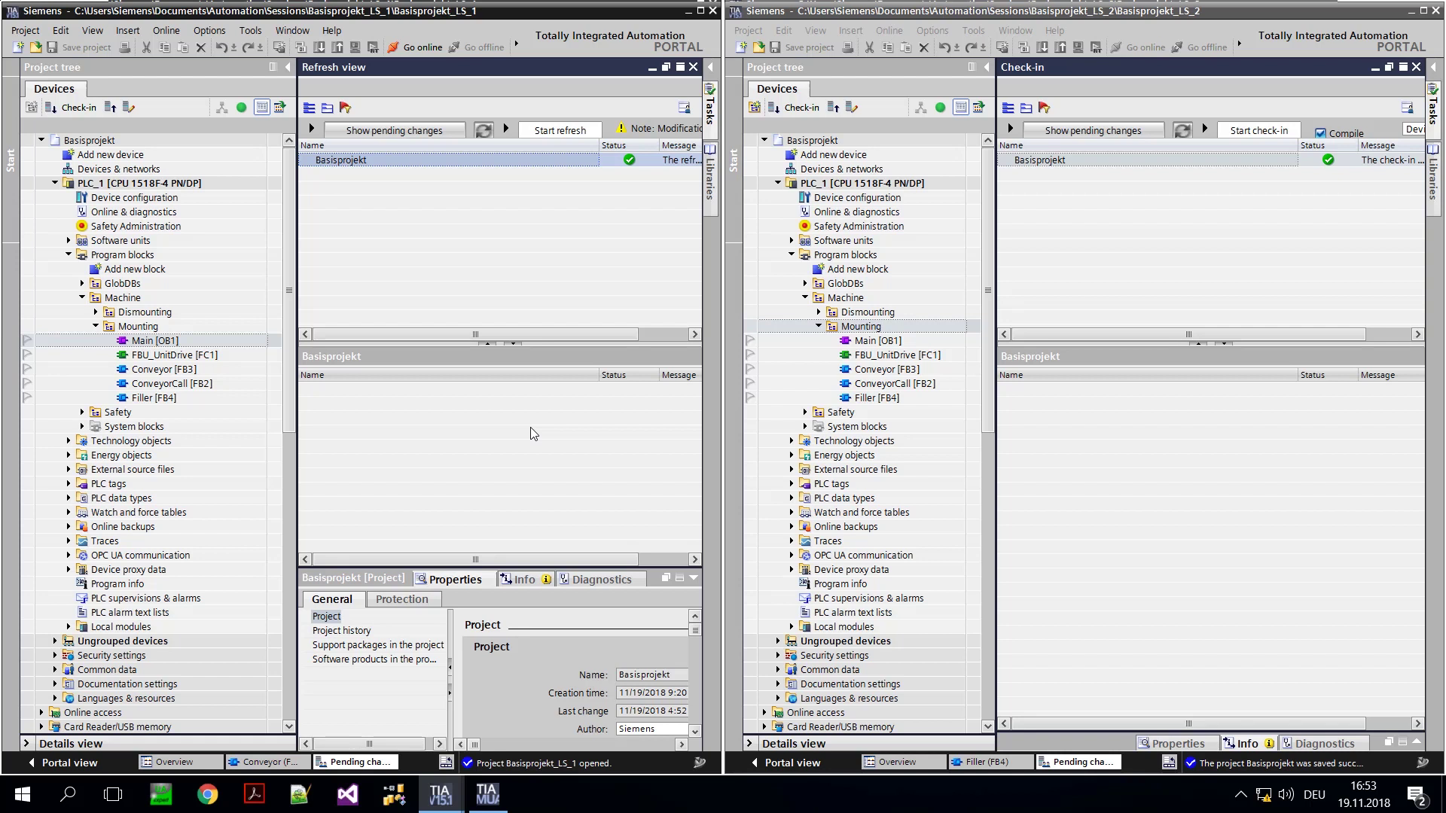
Step: In the server project view, activate the web server in PLC_1's device properties and dismiss the security note
click(129, 109)
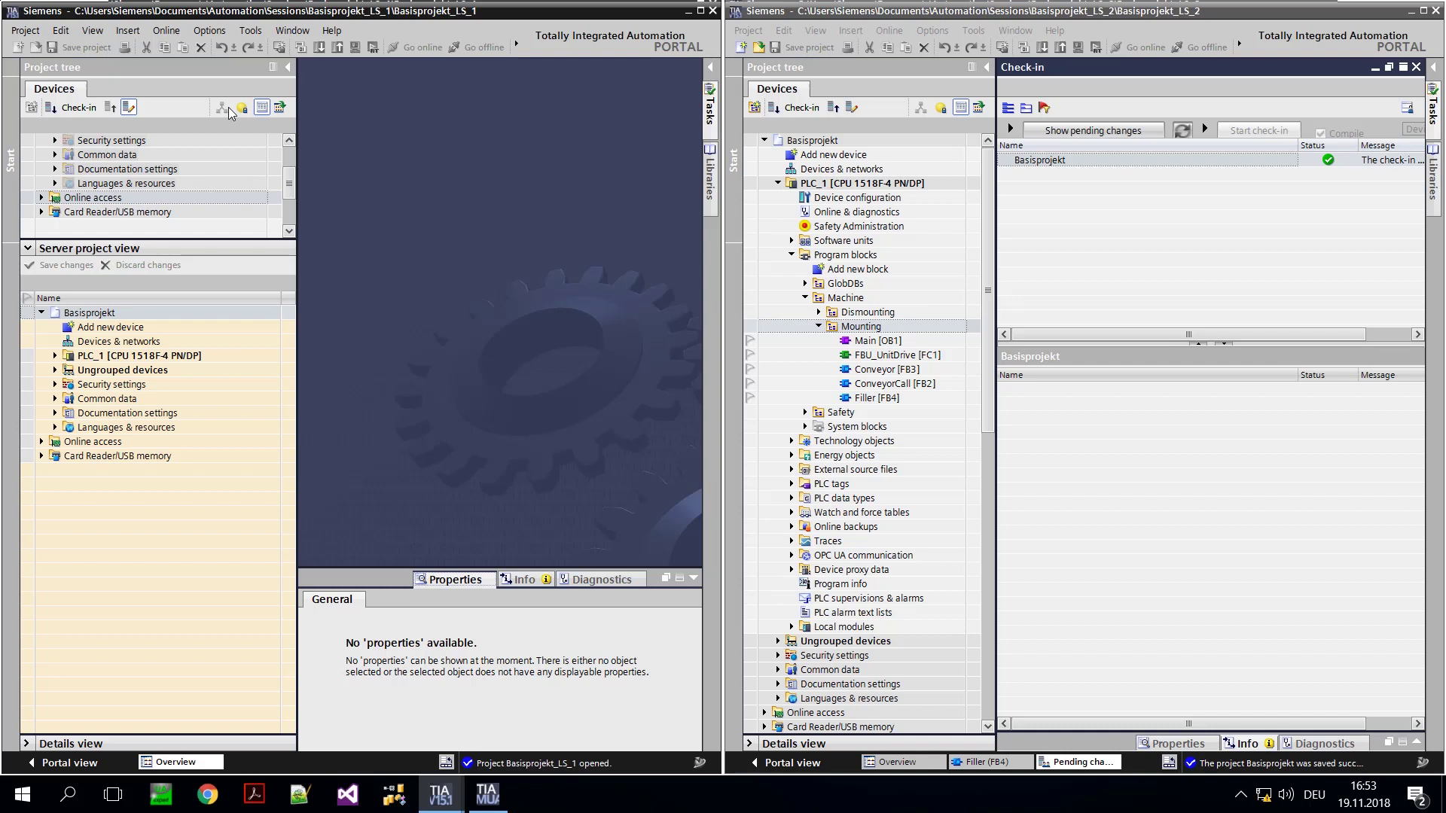
click(53, 355)
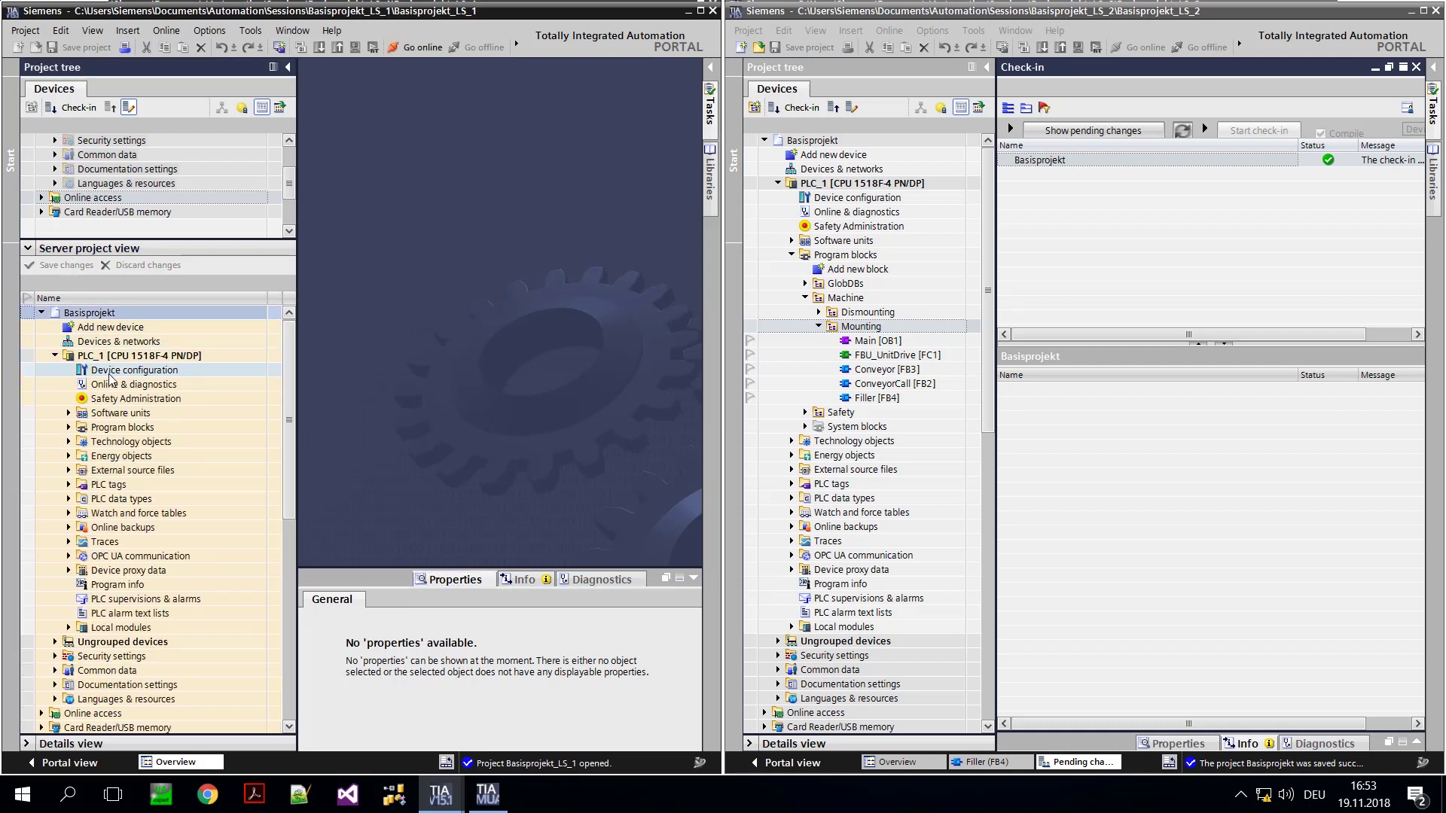
double_click(108, 369)
scroll(527, 677, down, 5)
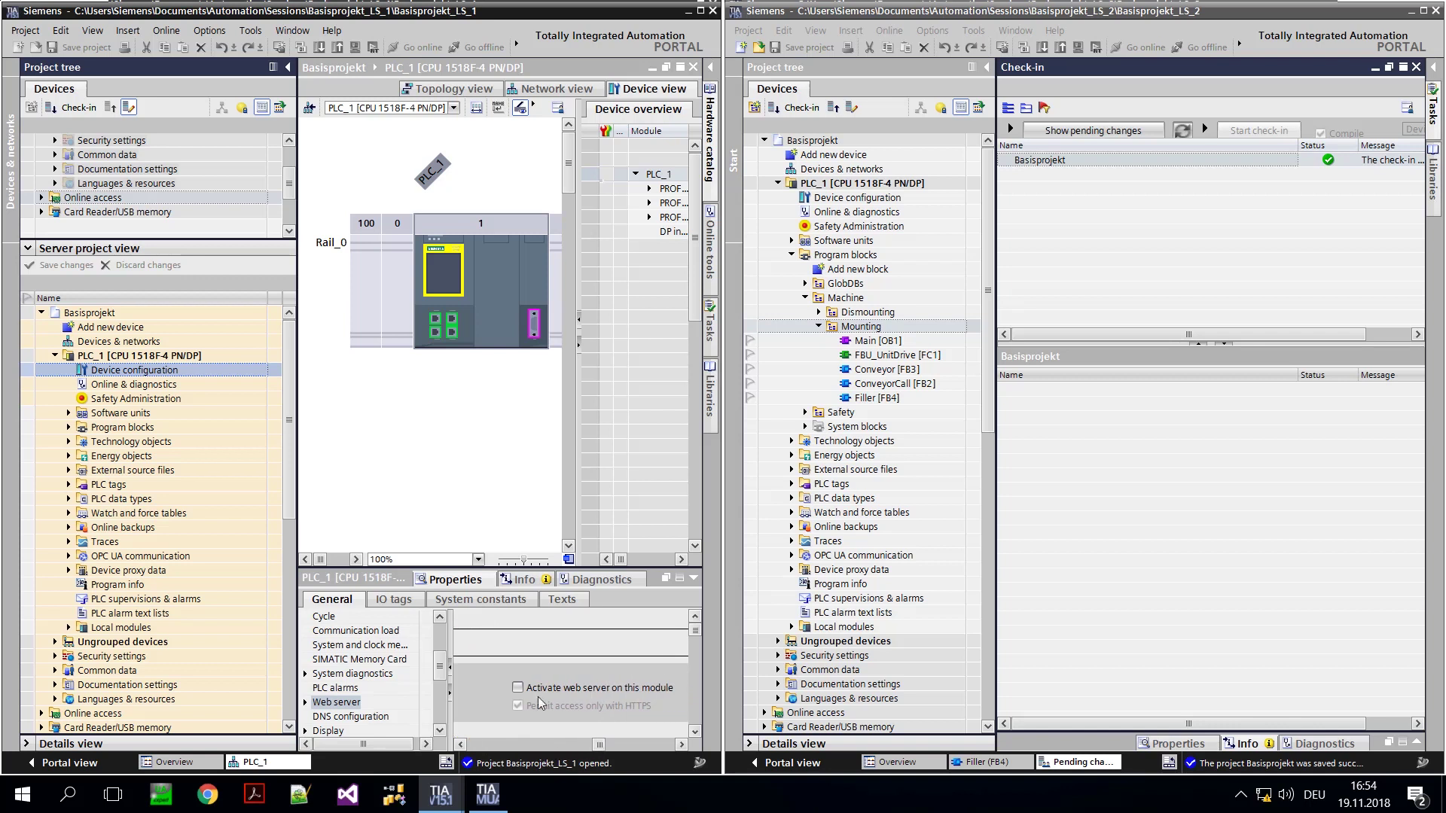
click(517, 687)
key(Return)
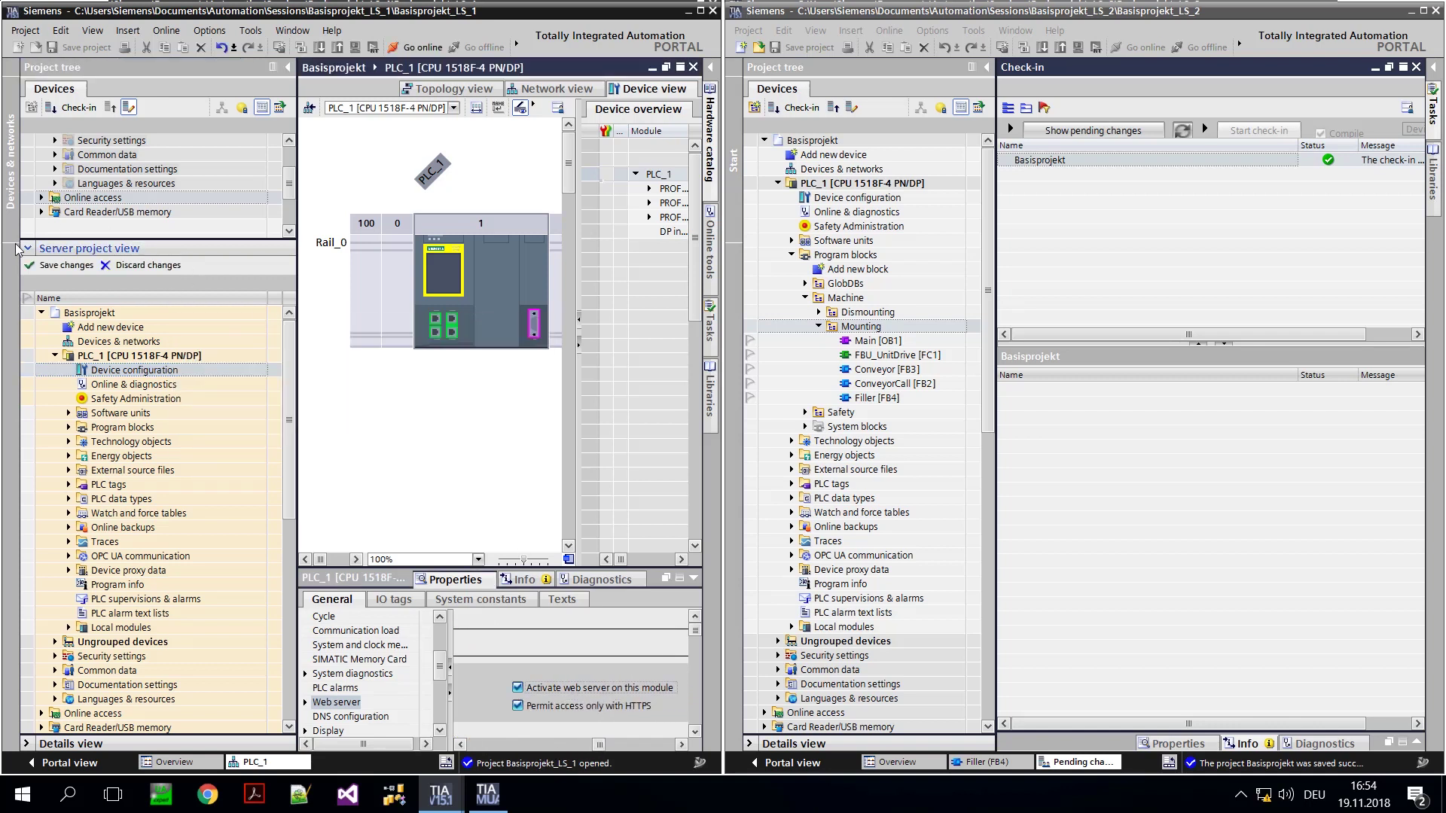
Step: Save the web server change to the server project with the comment 'Webserver'
click(57, 265)
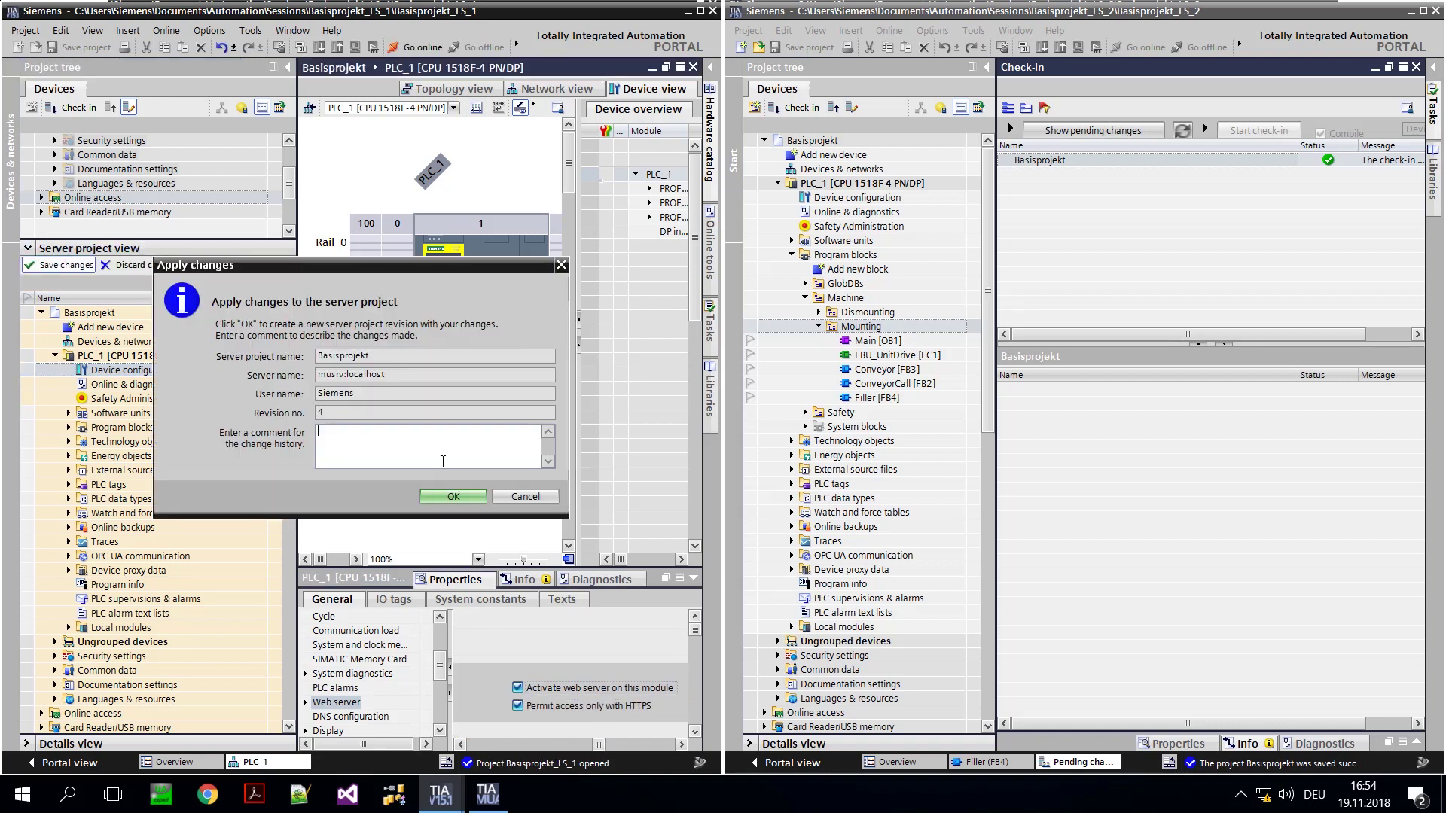
text(Webserver)
click(446, 495)
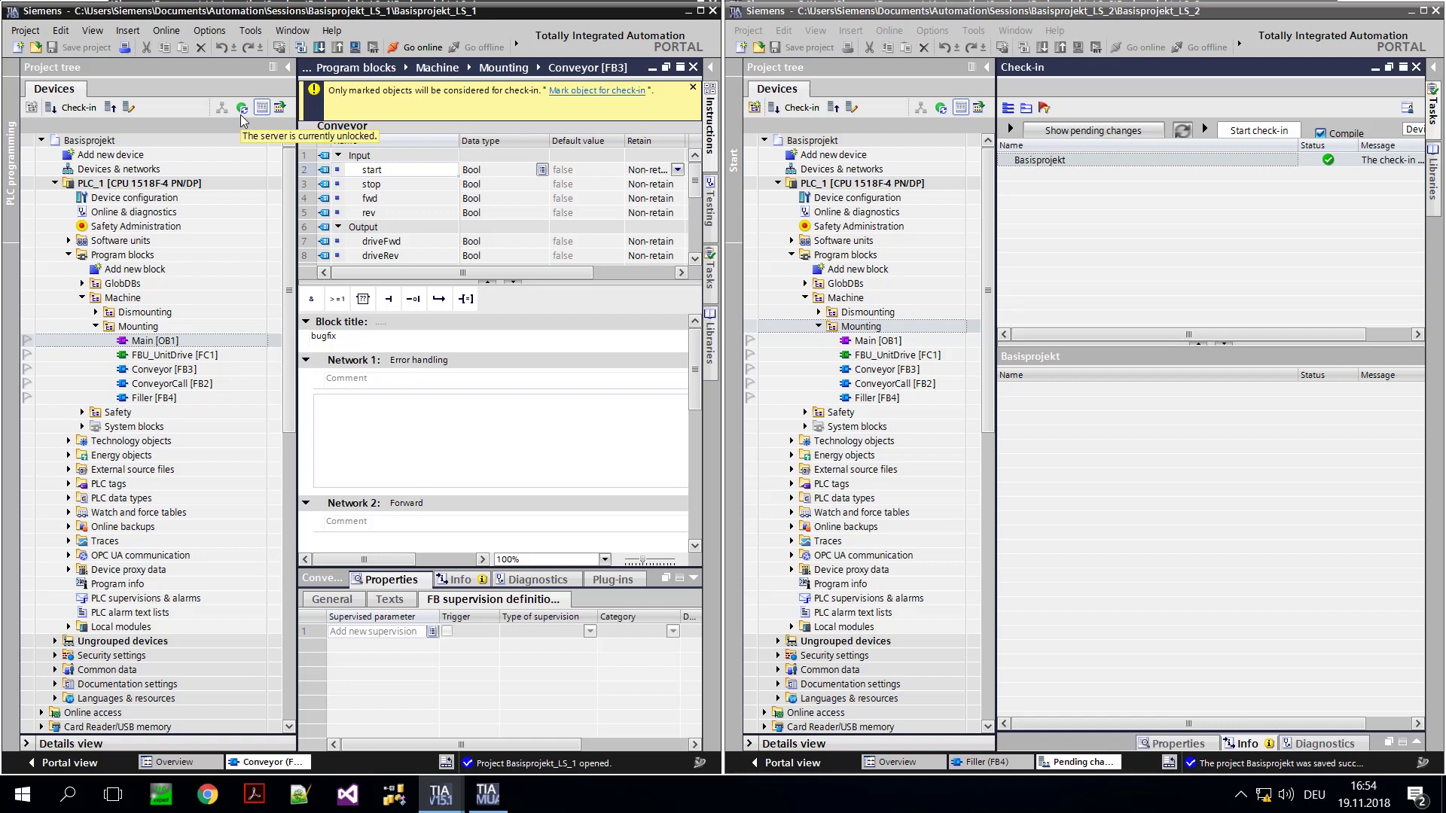
Step: Refresh the first local session with the server changes, then return to Multiuser Server Administration
click(110, 108)
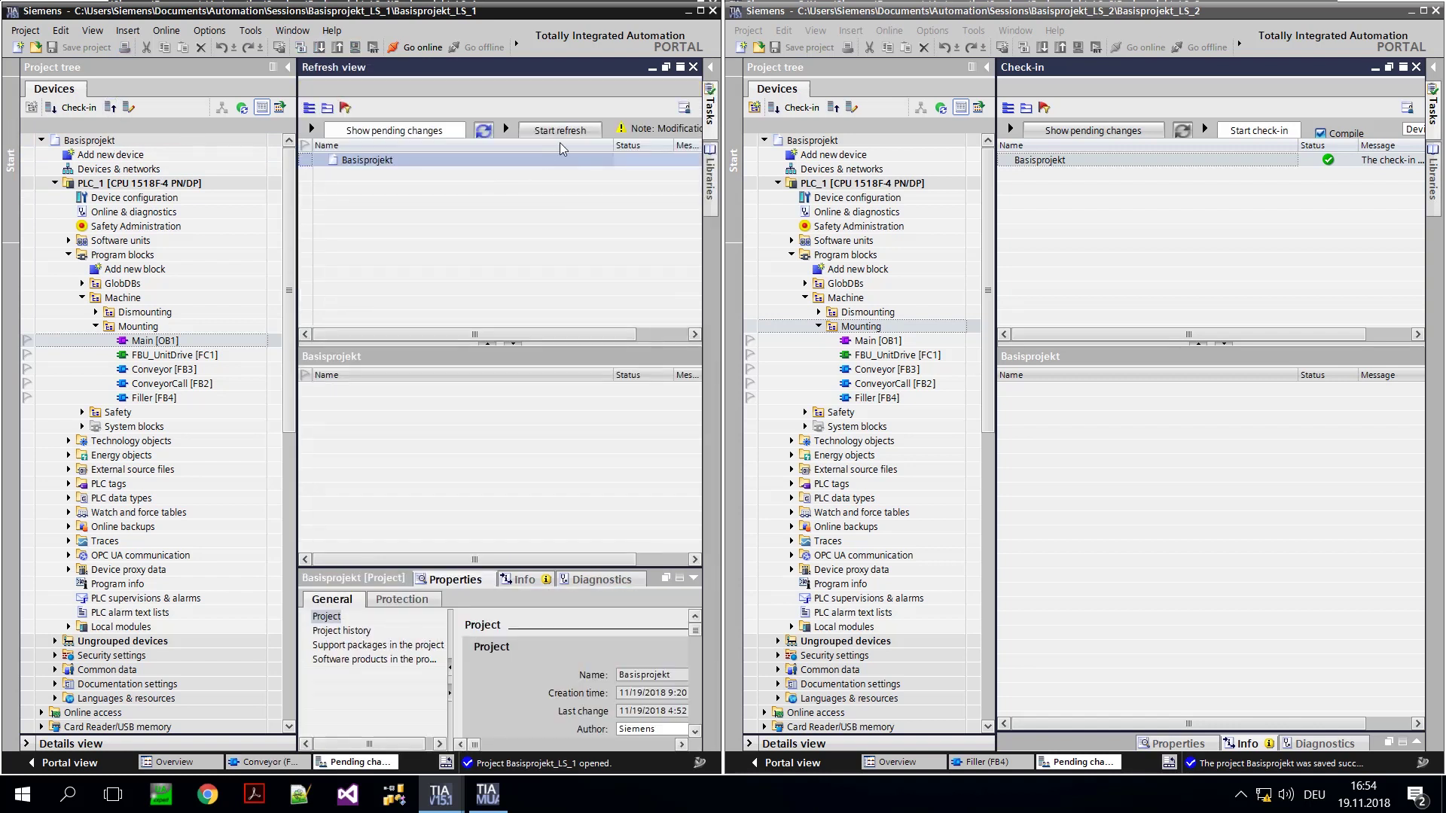
click(561, 132)
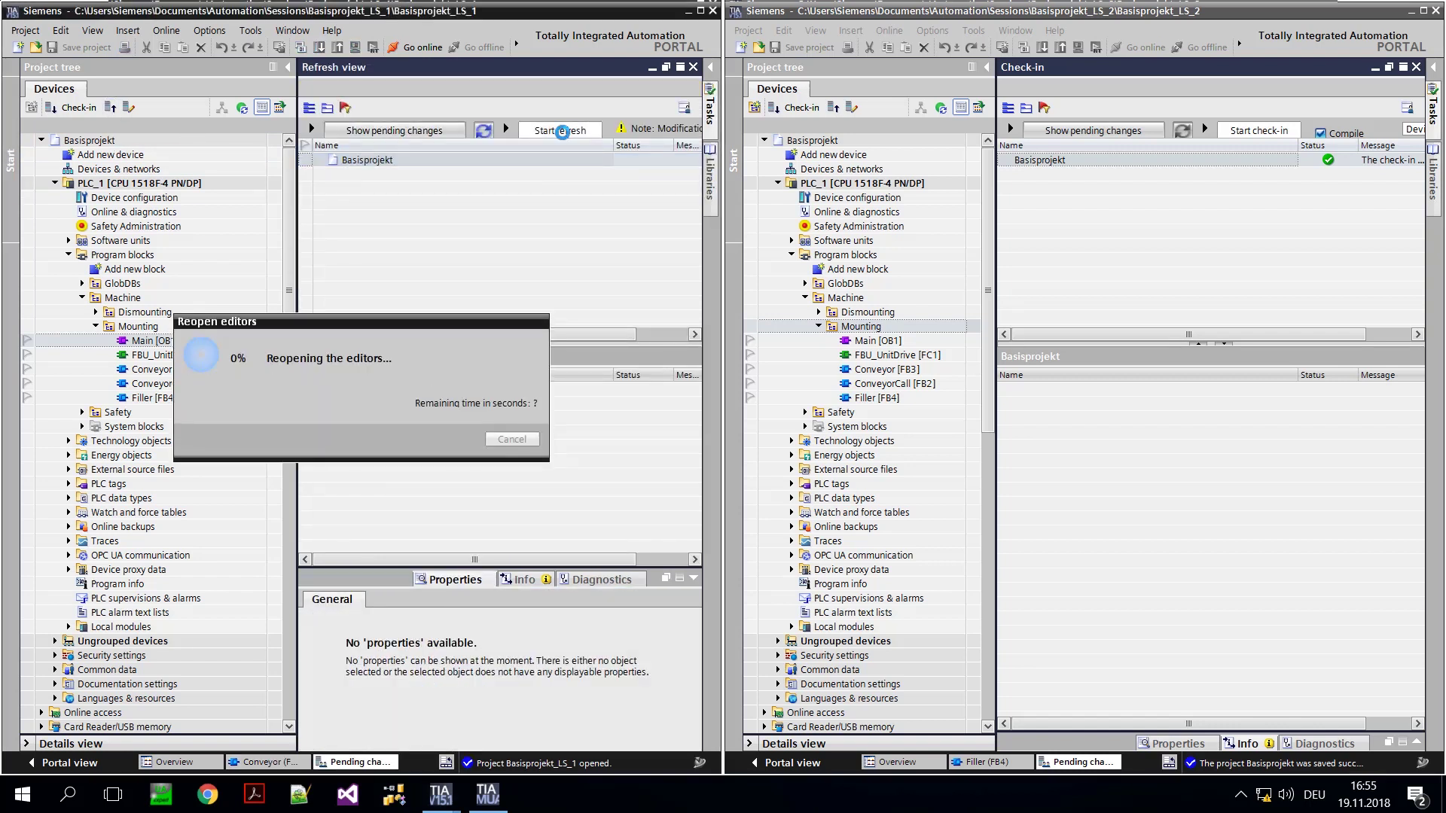
click(490, 432)
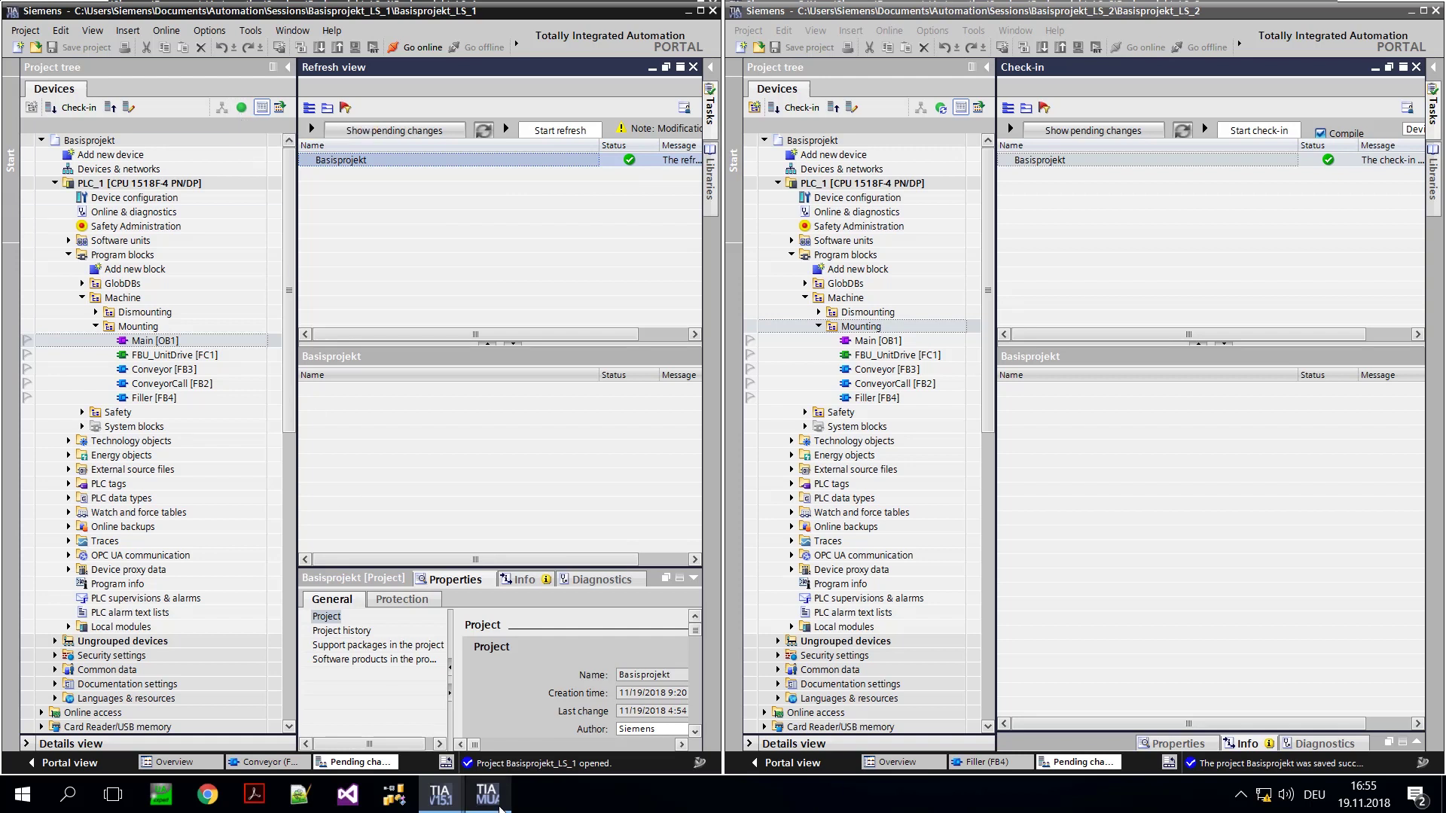
click(497, 805)
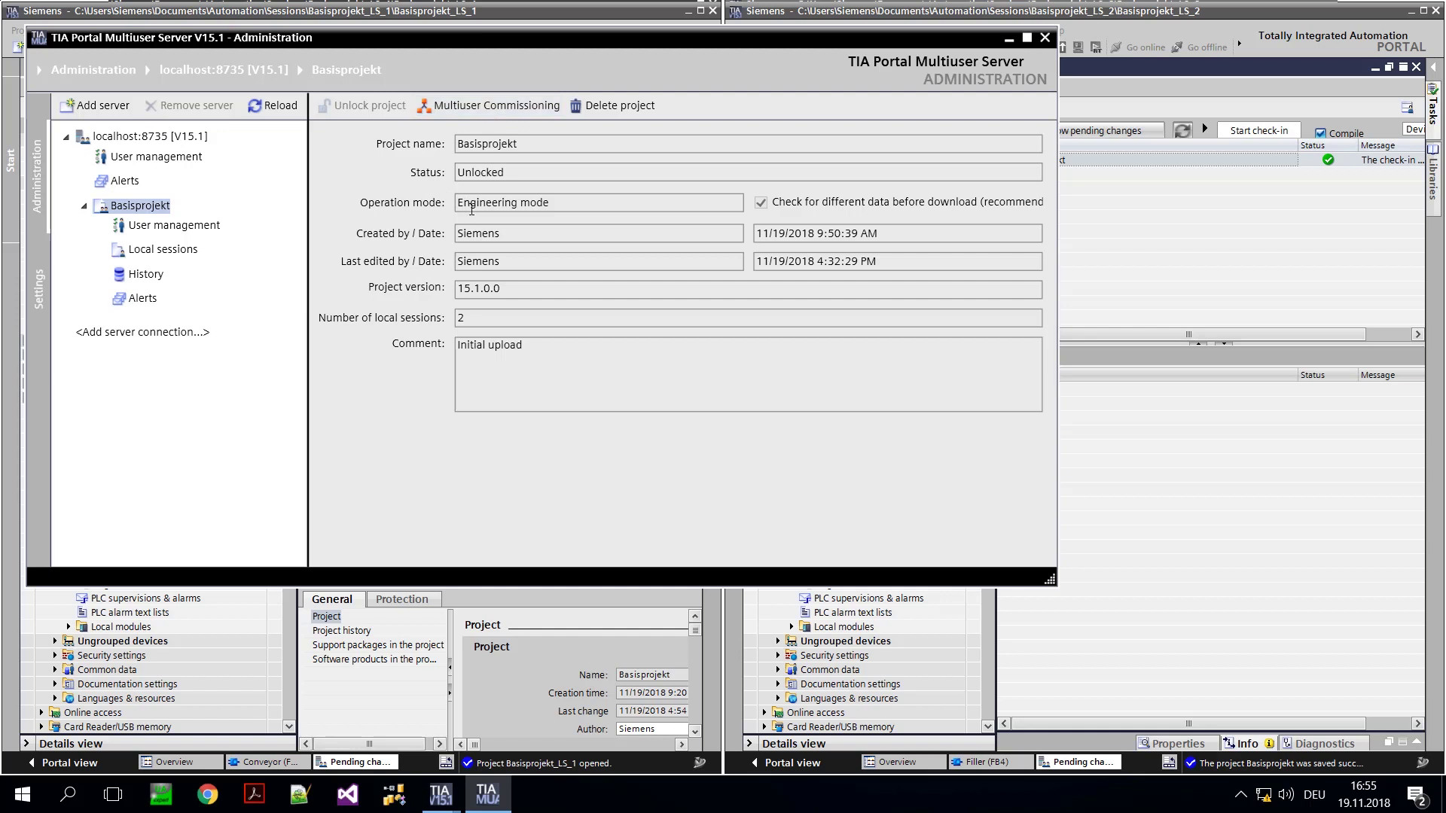
Step: Switch Basisprojekt from Engineering mode to Multiuser Commissioning mode
click(477, 107)
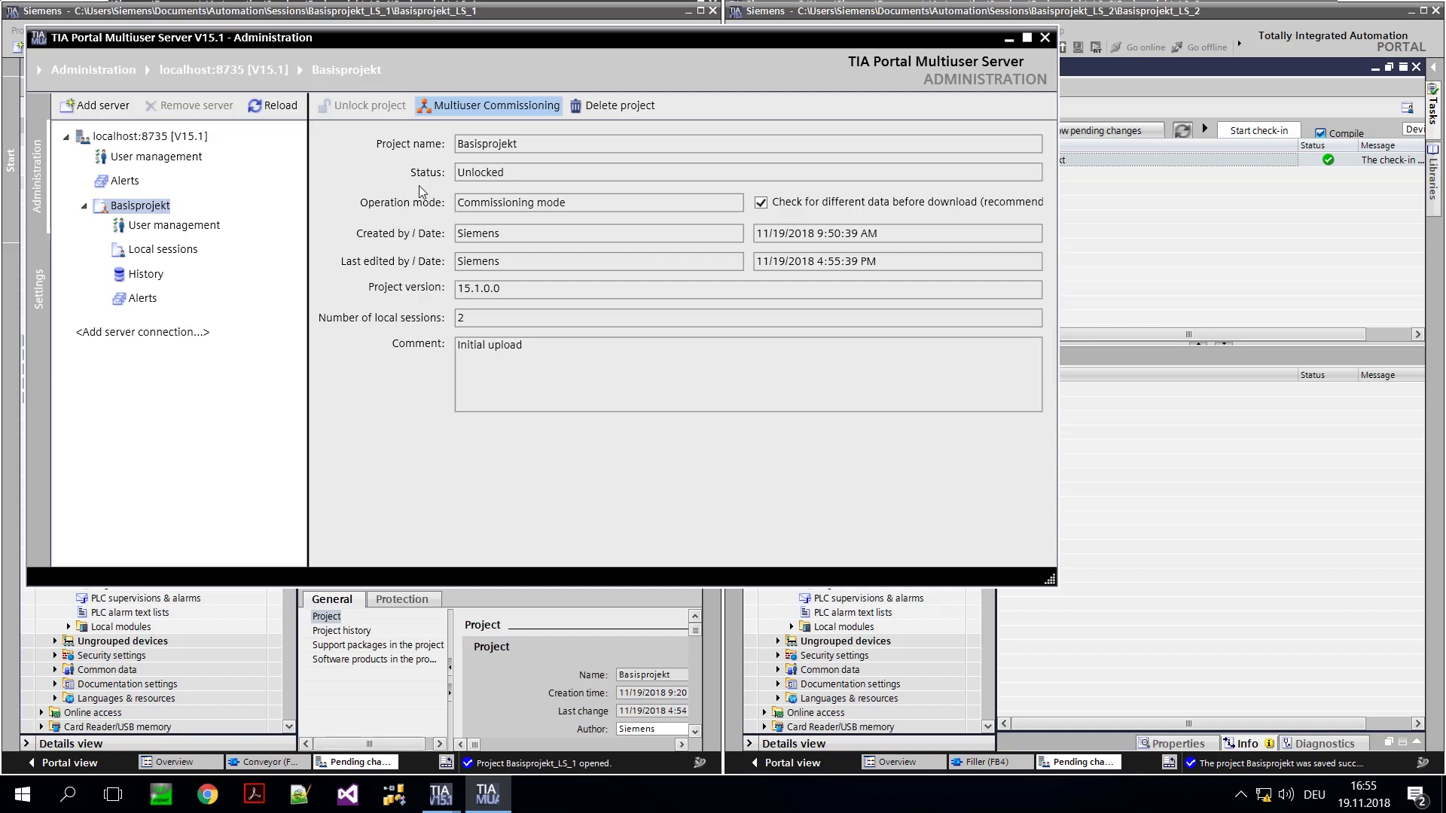
Step: In the first session's Manage multiuser server projects dialog, select Local Multiuser Server as the server
click(136, 612)
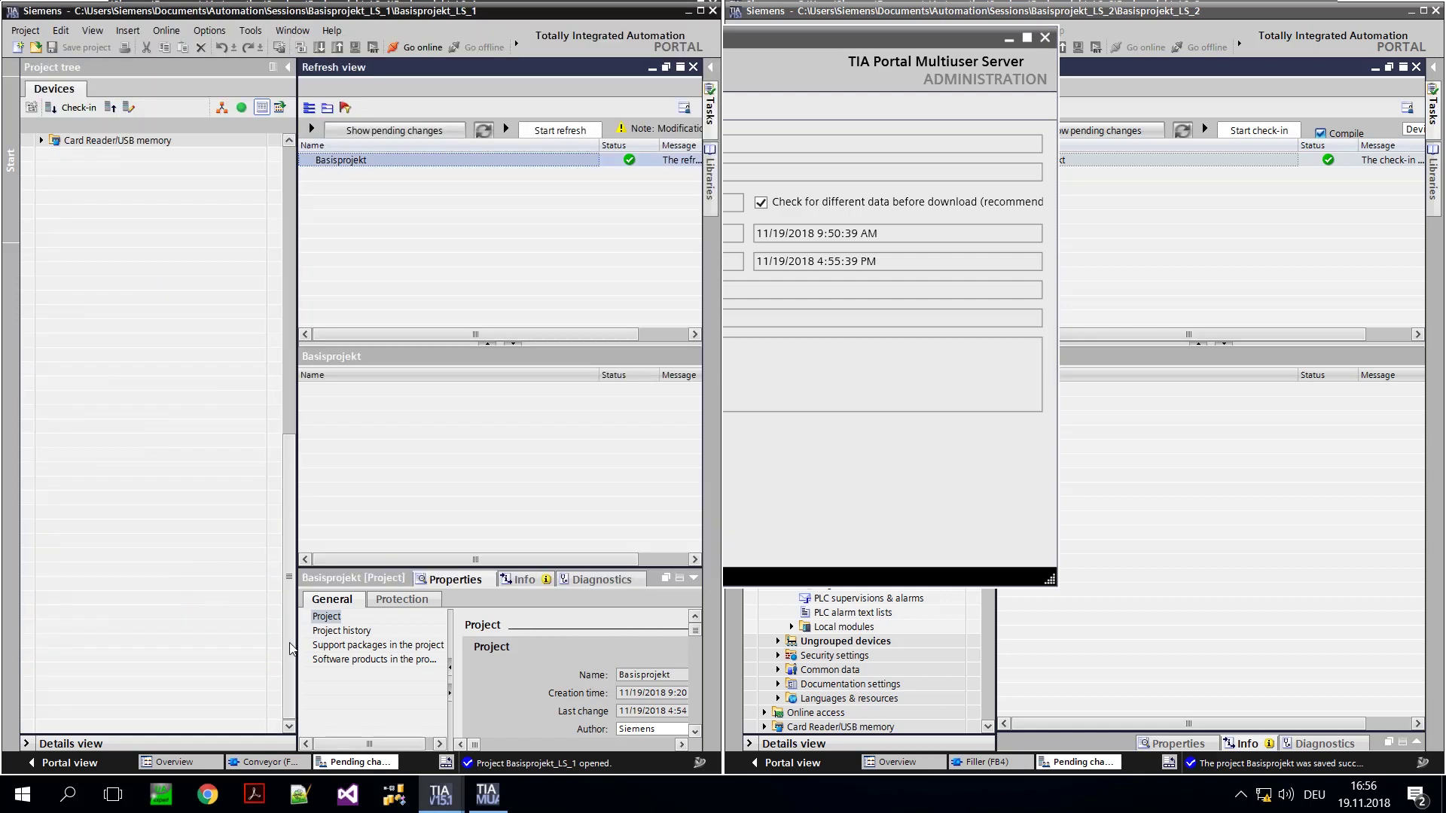
click(25, 30)
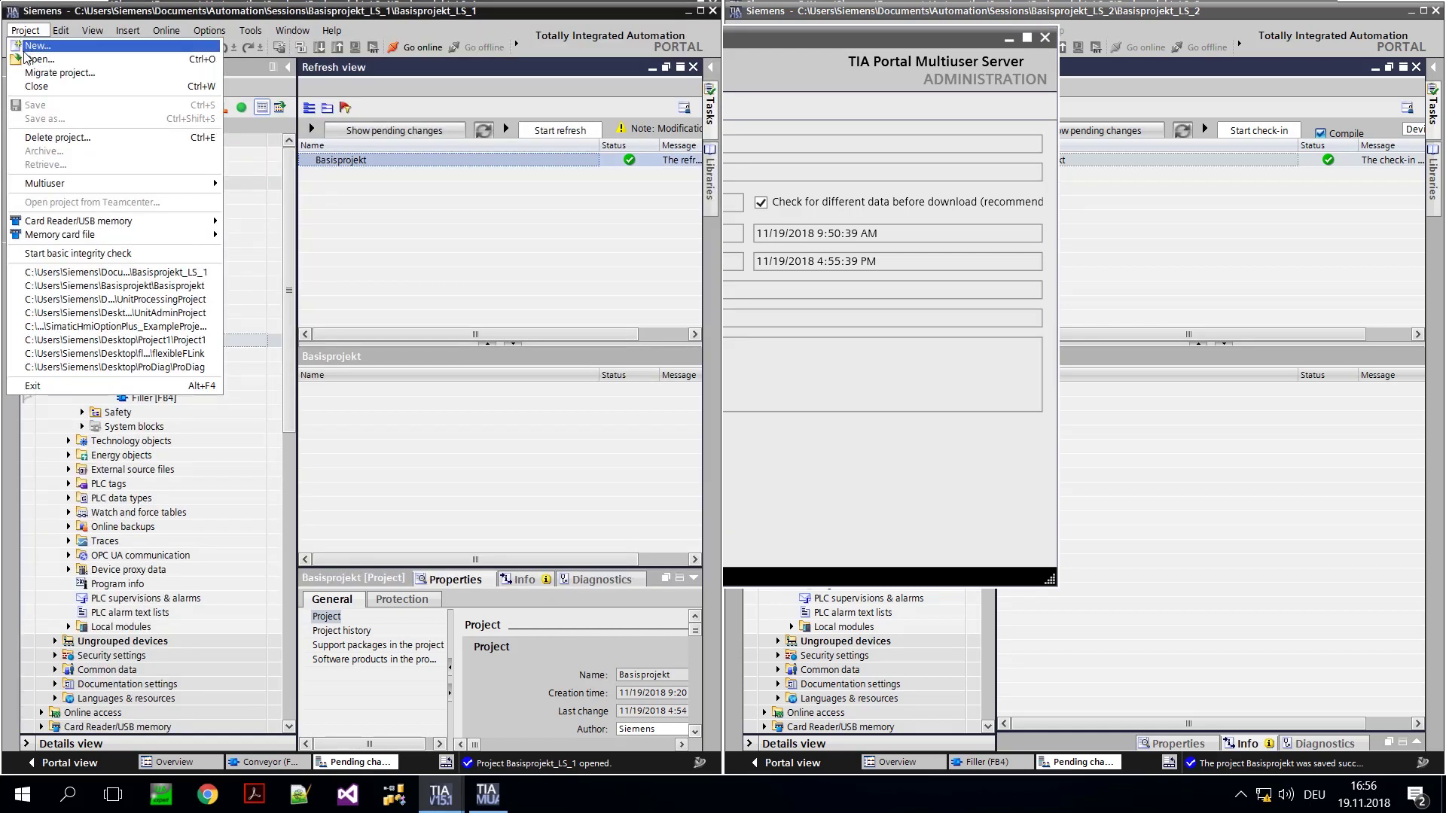
mouse_move(215, 184)
click(282, 184)
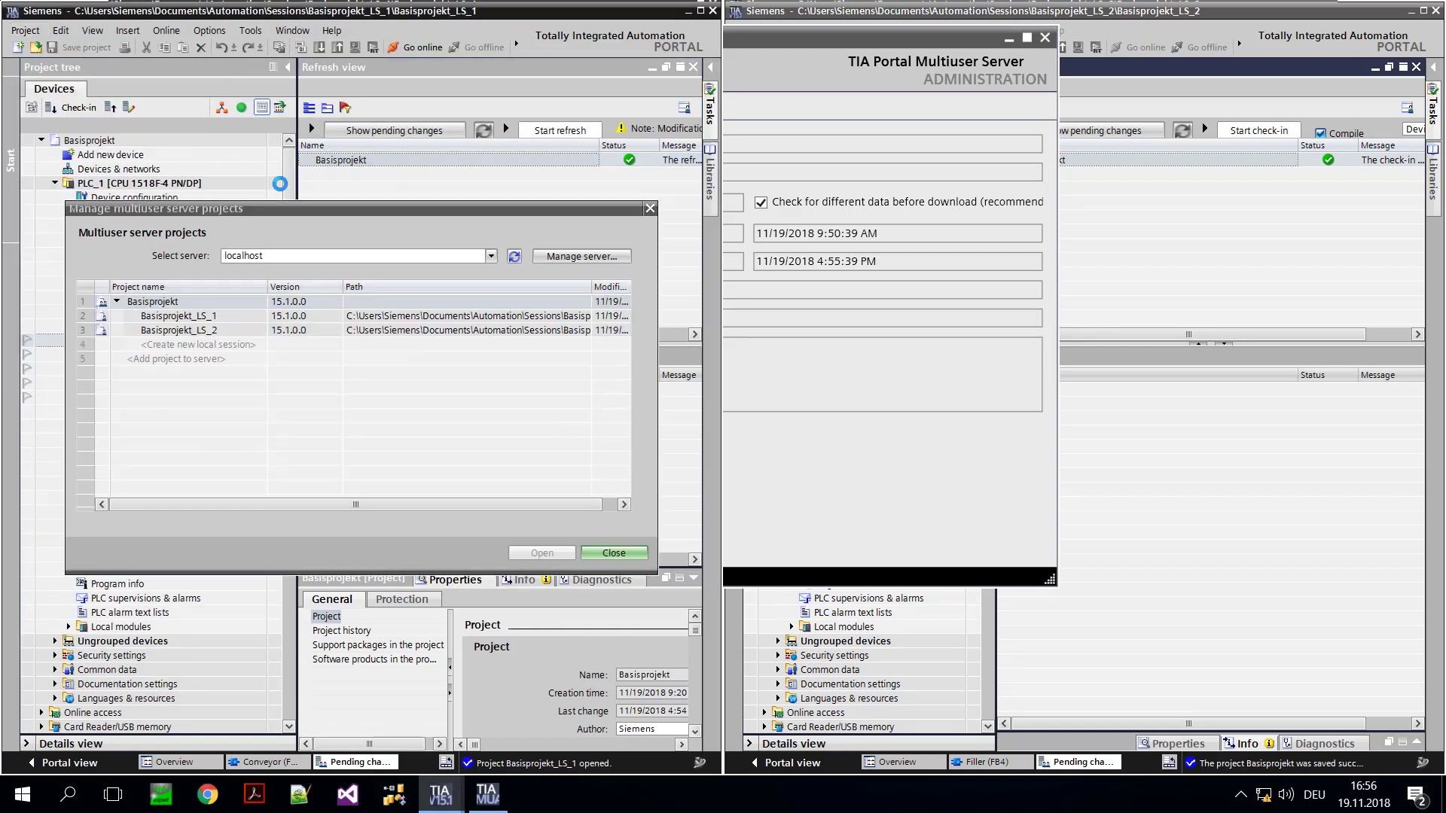
click(269, 257)
click(267, 283)
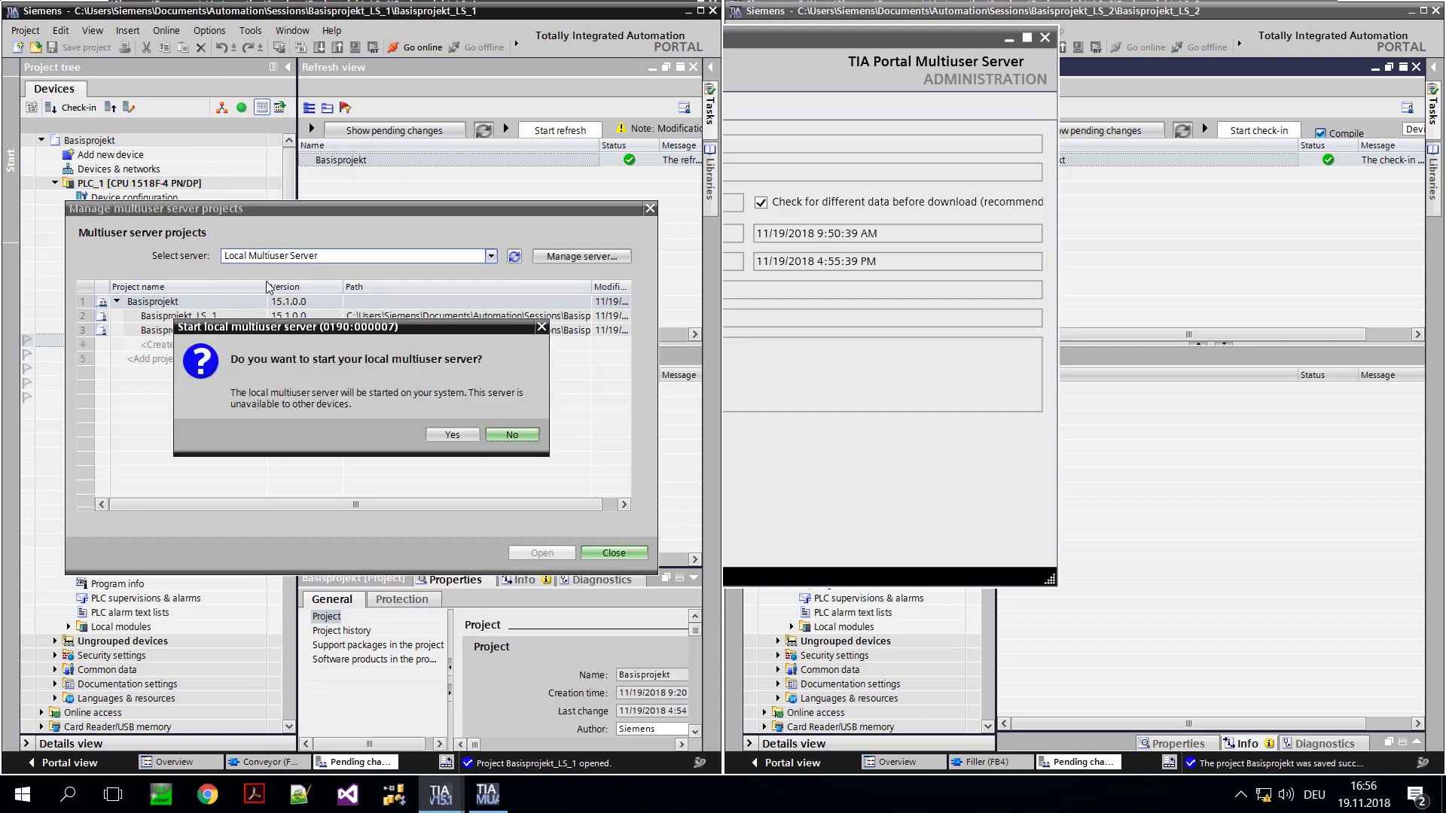